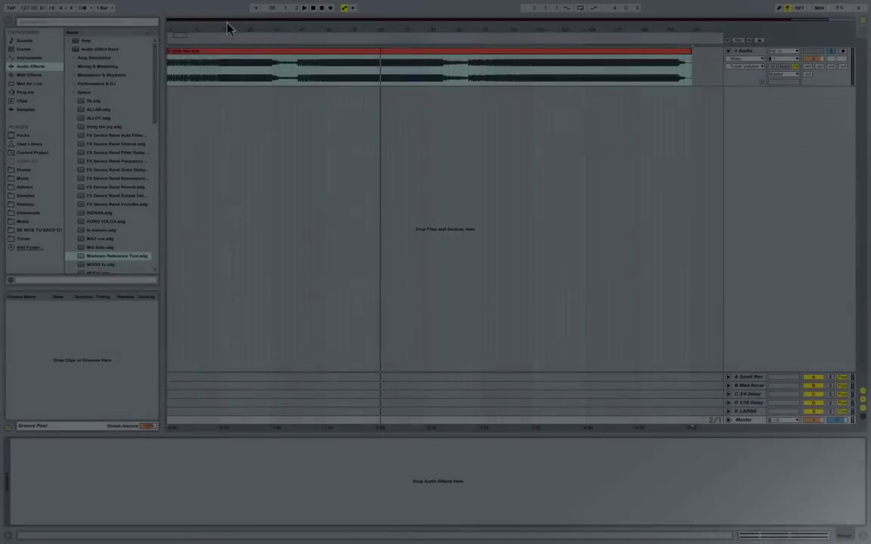
- Select the 2 Girls like this clip and drop Mixdown Reference Tool.adg onto the Master track
left_click(225, 75)
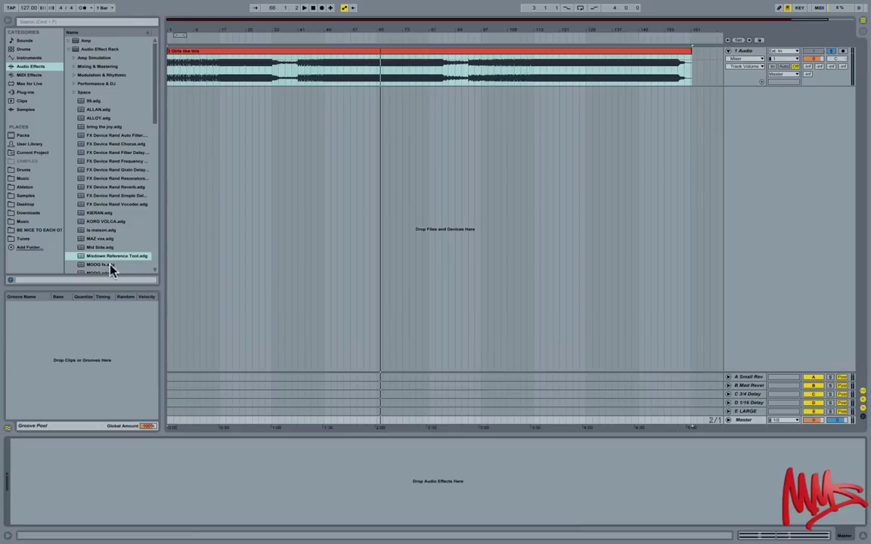
left_click_drag(91, 256, 136, 466)
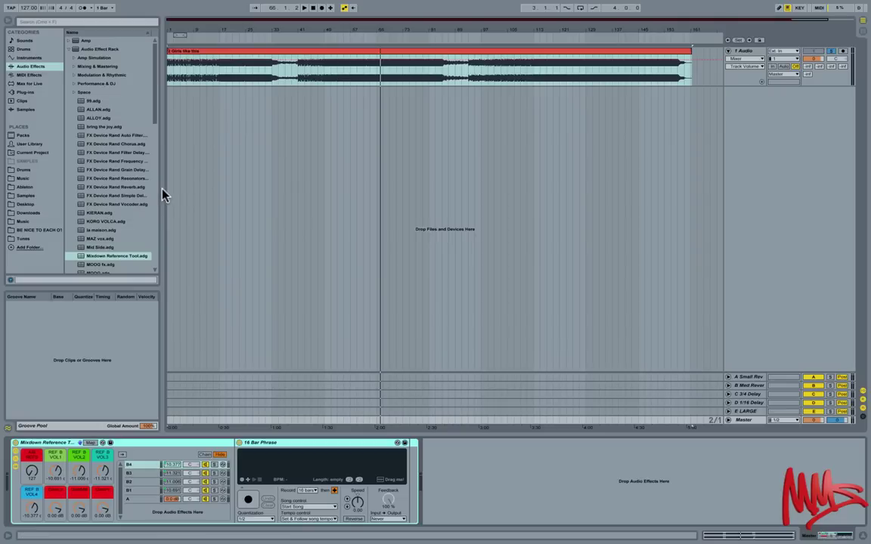
- Select the 16 bars from bar 49 to bar 65 in the song clip, then deselect
left_click_drag(167, 194, 171, 198)
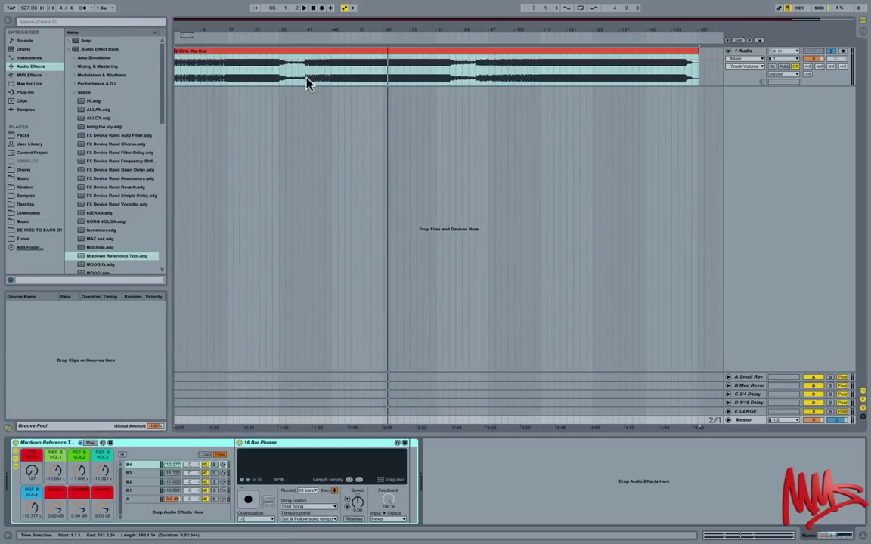
left_click_drag(305, 82, 385, 78)
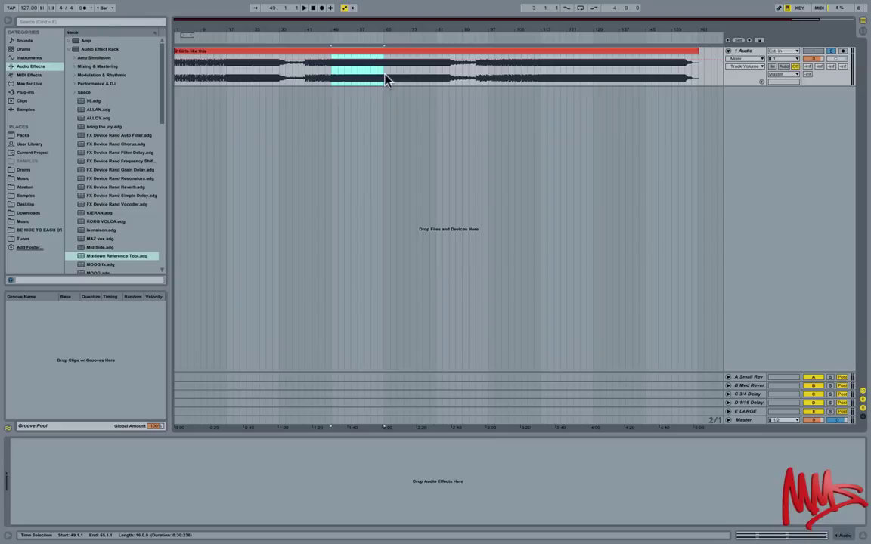
mouse_move(331, 81)
left_mouse_down()
mouse_move(386, 78)
mouse_move(330, 74)
mouse_move(386, 77)
mouse_move(375, 70)
mouse_move(383, 78)
left_mouse_up()
left_click(333, 78)
left_click_drag(331, 76, 383, 68)
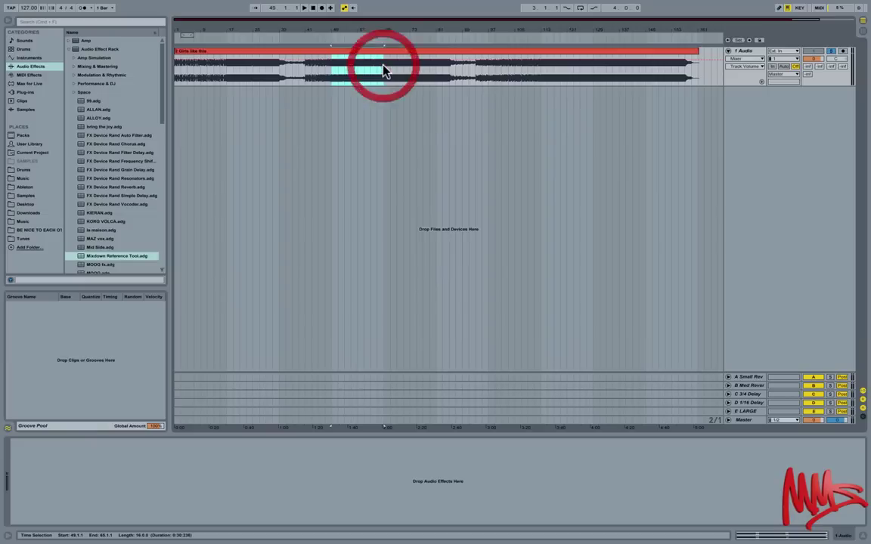
left_click(306, 195)
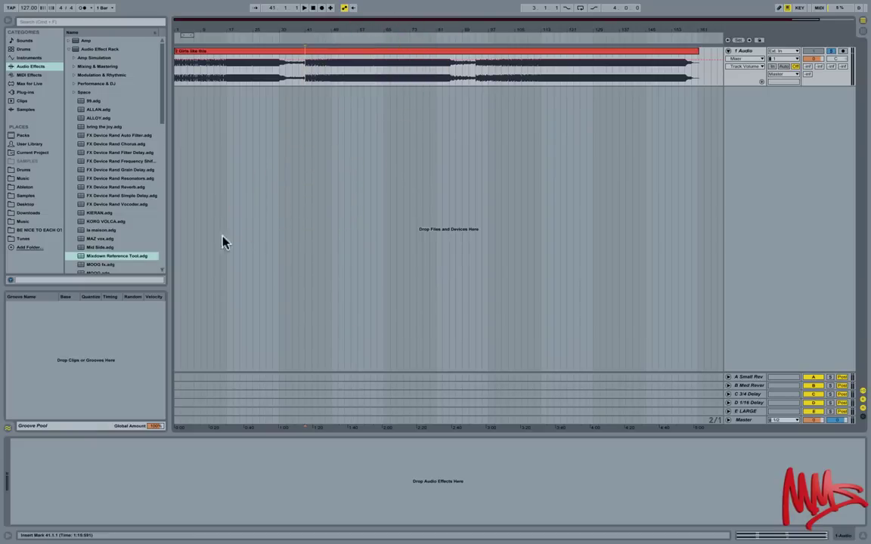
- Add the rack to Master again and delete the duplicate rack and looper
left_click_drag(98, 256, 315, 423)
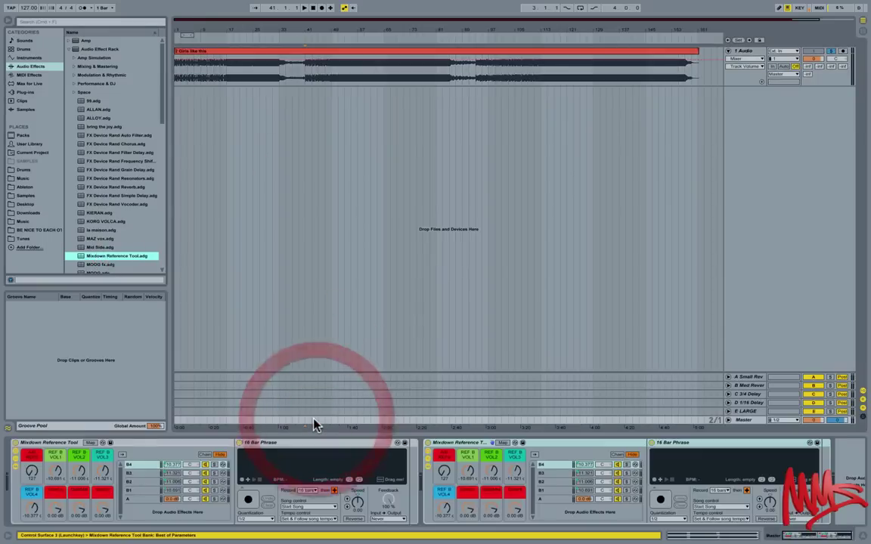
left_click(146, 444)
key("Delete")
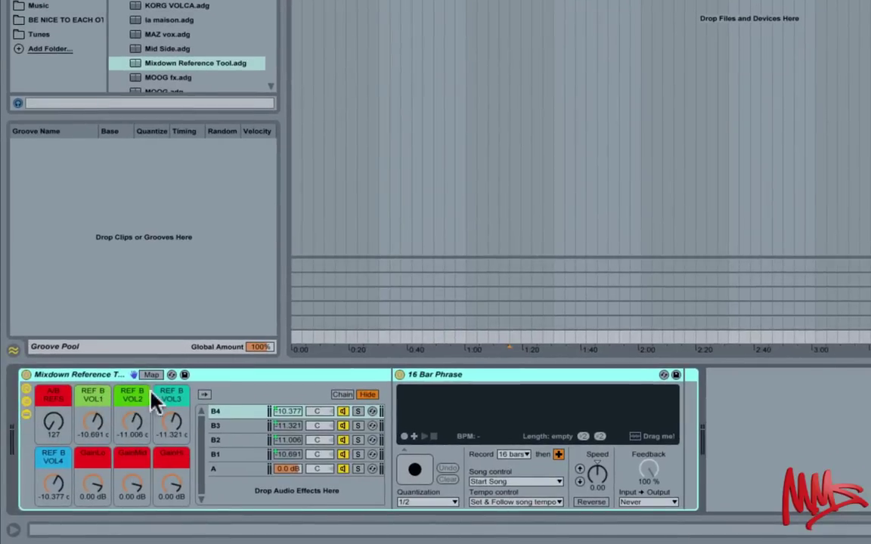
- Select the remaining Mixdown Reference Tool rack and 16 Bar Phrase looper devices
left_click(788, 418)
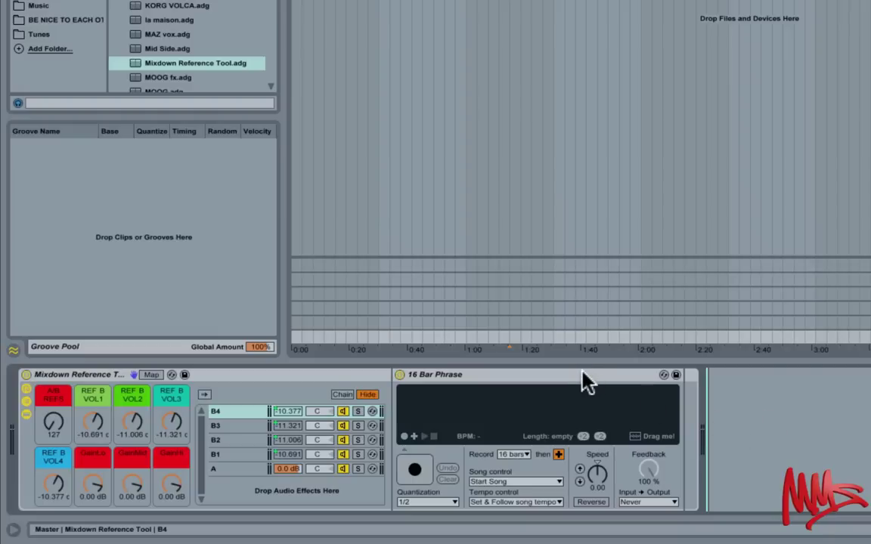
left_click(78, 376)
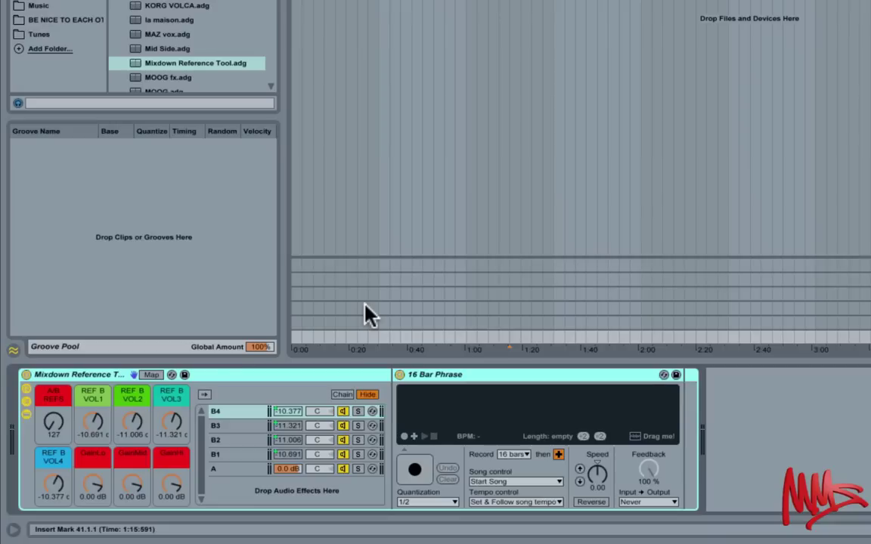
left_click(98, 375)
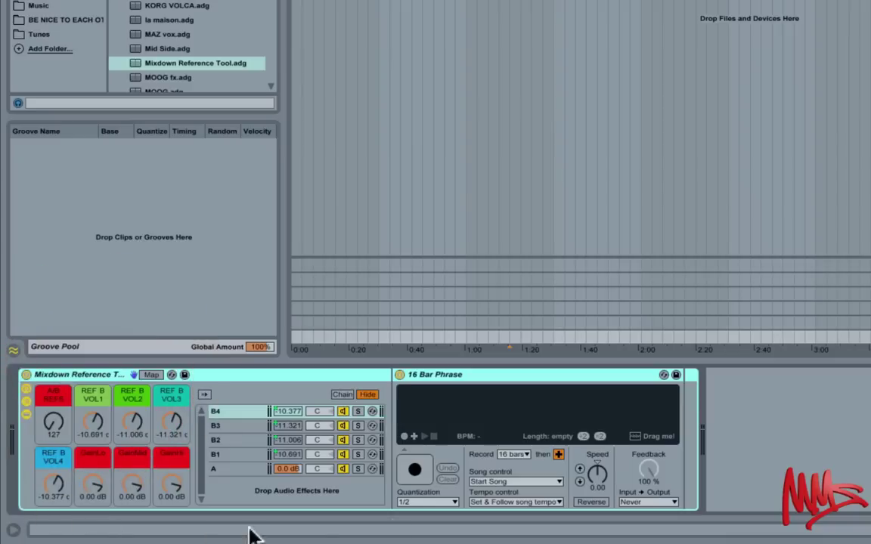
left_click(722, 429)
left_click(605, 375)
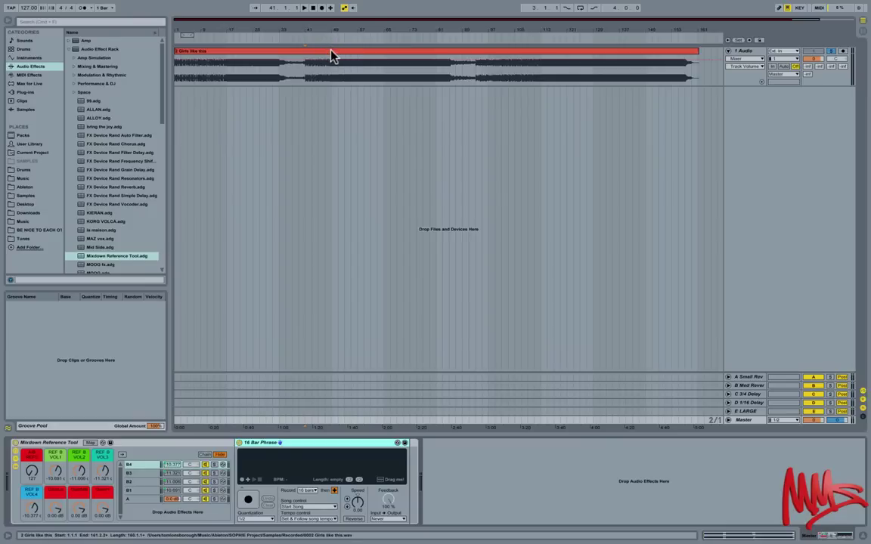
- Select the 2 Girls like this clip and start playback from midway through the song
left_click(330, 55)
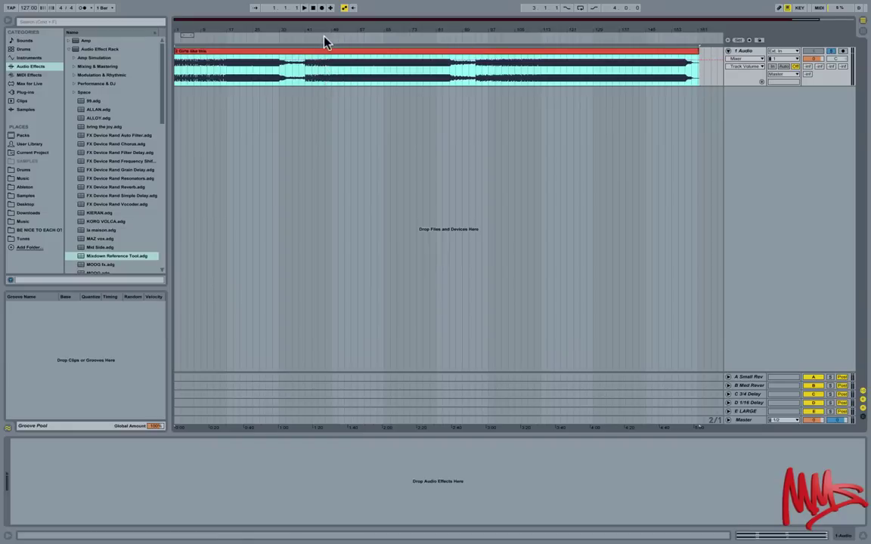
left_click(325, 41)
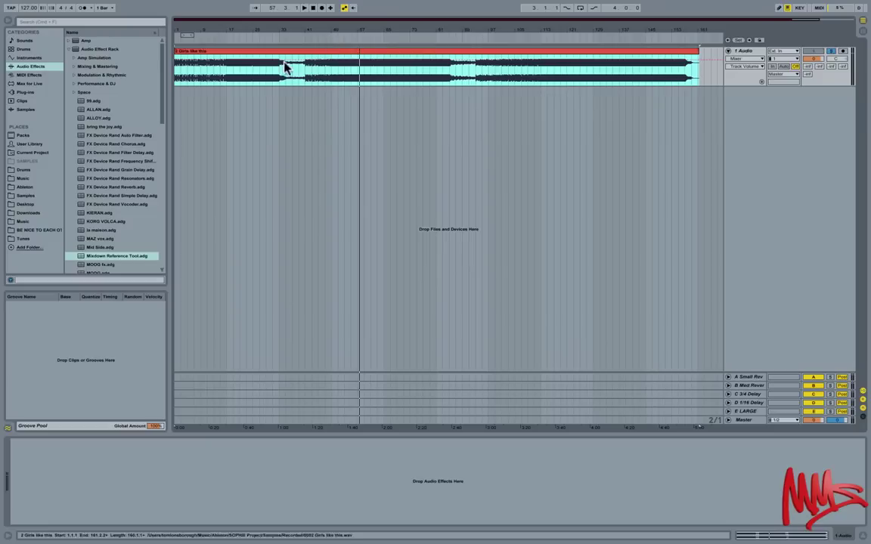
- Drag Dom Dolla's Define and We Can Ride from Tunes onto new audio tracks 2 and 3
left_click(23, 239)
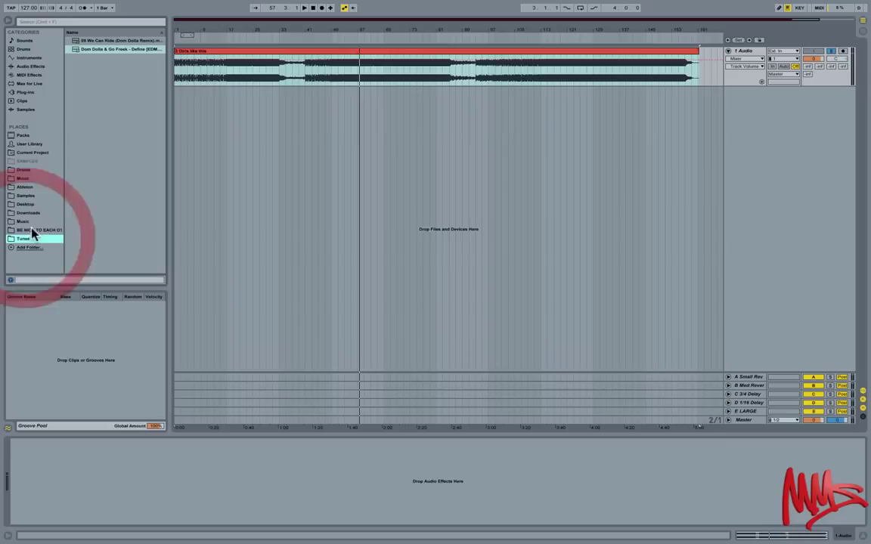
left_click_drag(75, 50, 175, 100)
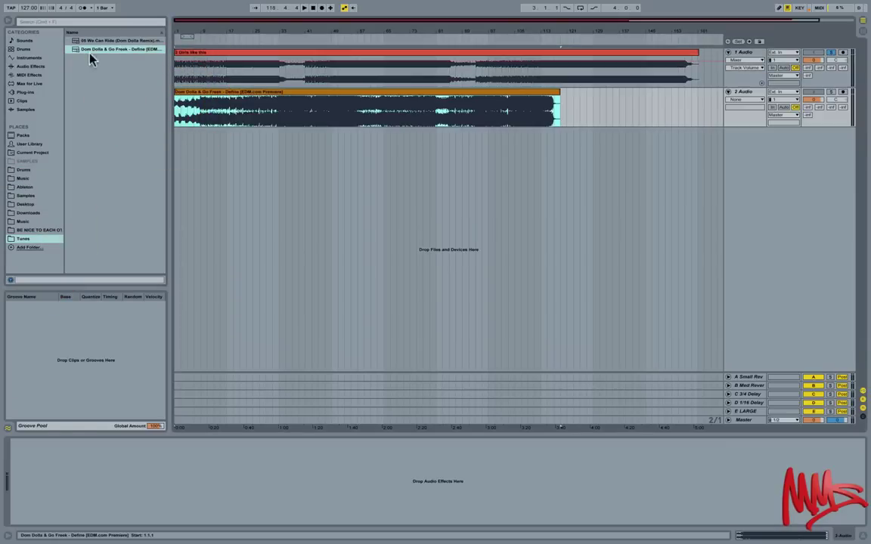
left_click_drag(74, 40, 175, 142)
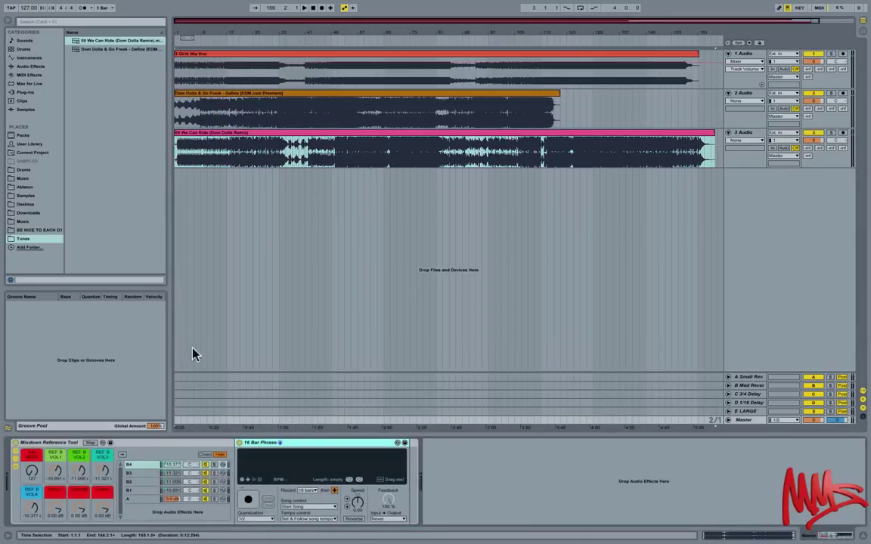
left_click(49, 443)
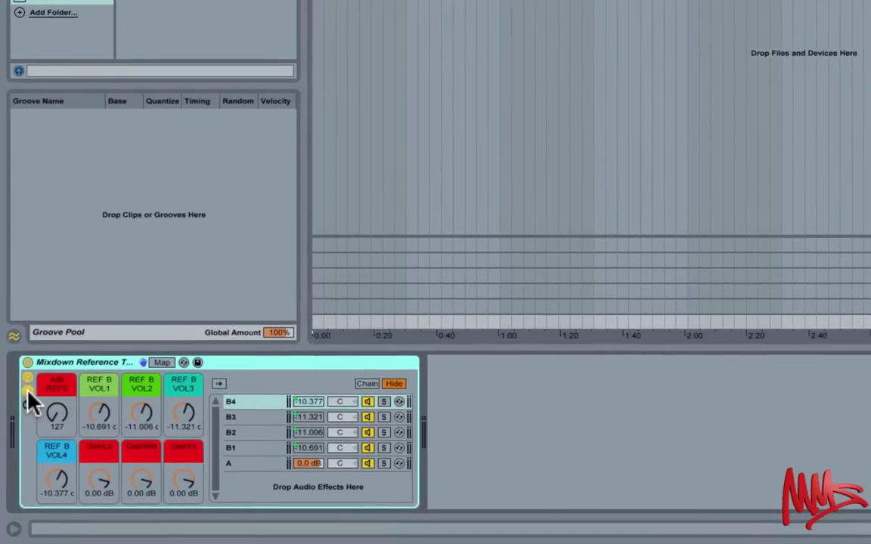
- Re-expand the rack's chain list and step through chains A and B1–B4 to view their devices
left_click(27, 391)
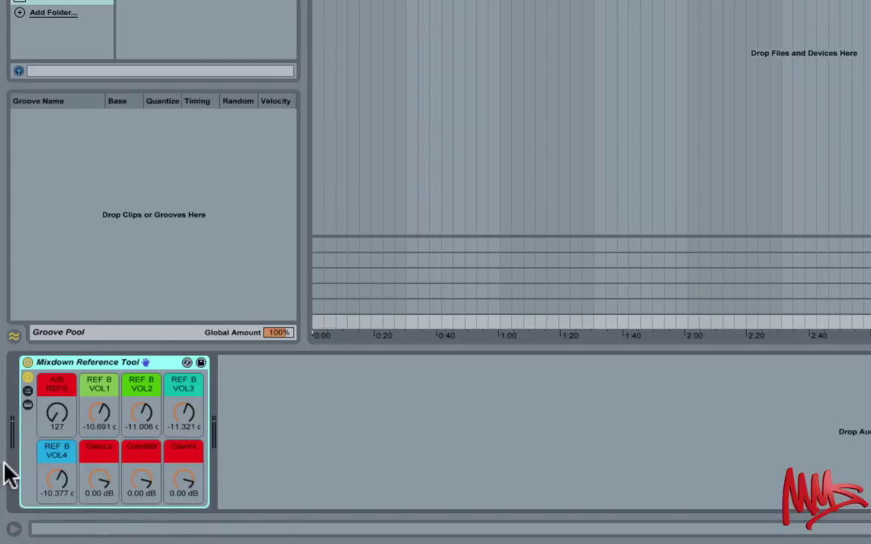
left_click(28, 392)
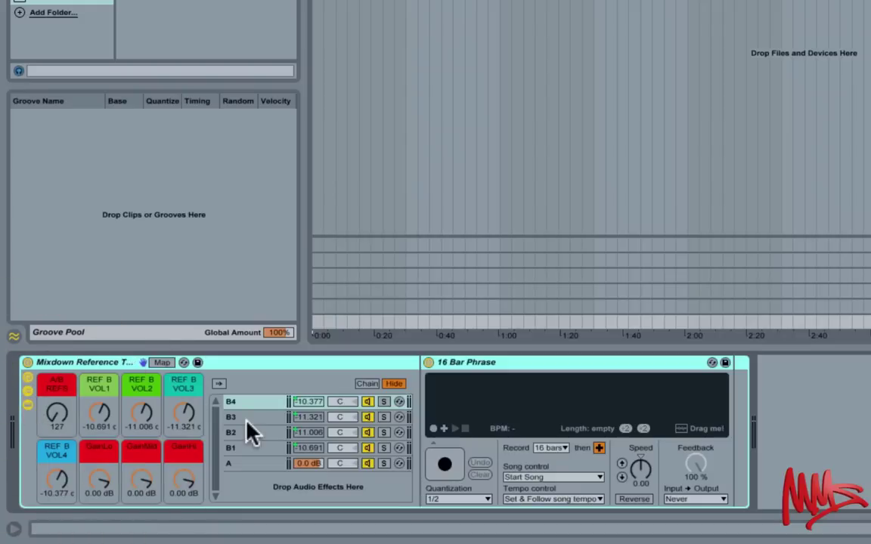
left_click(250, 463)
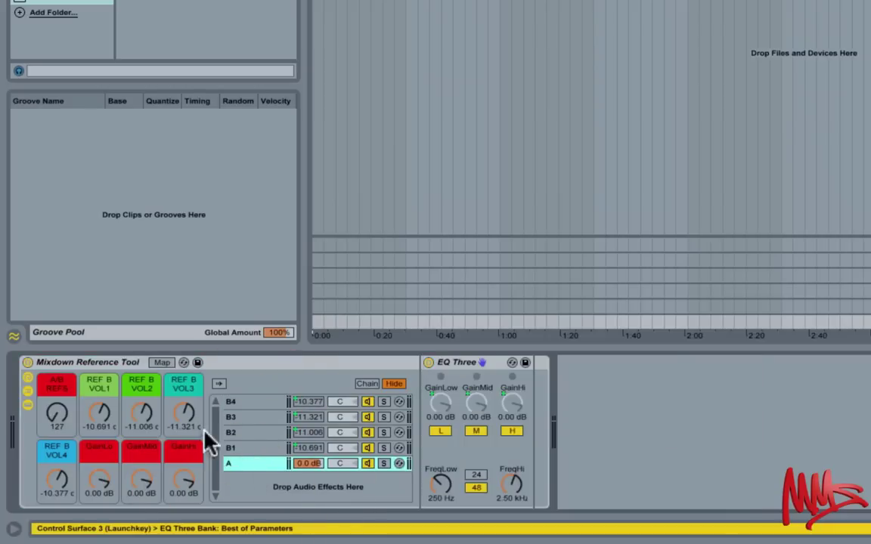
left_click(246, 446)
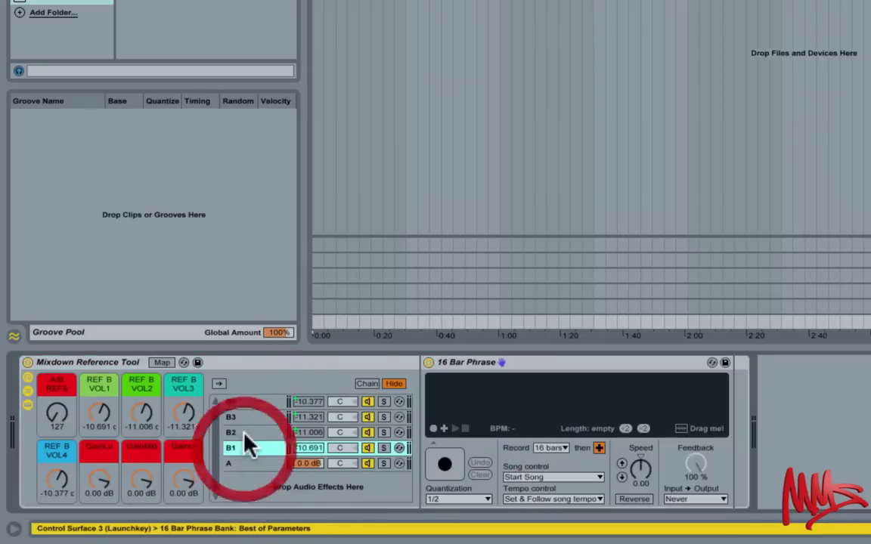
left_click(246, 432)
left_click(240, 417)
left_click(236, 402)
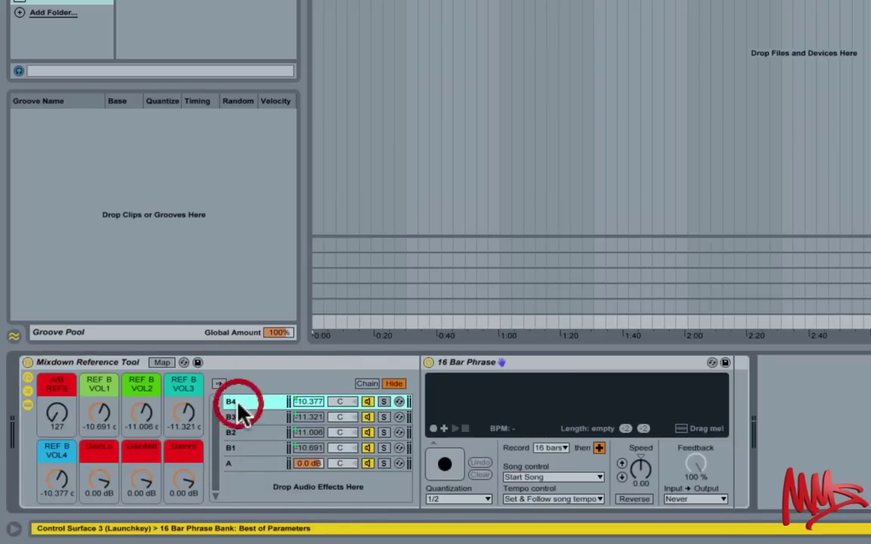
left_click(244, 449)
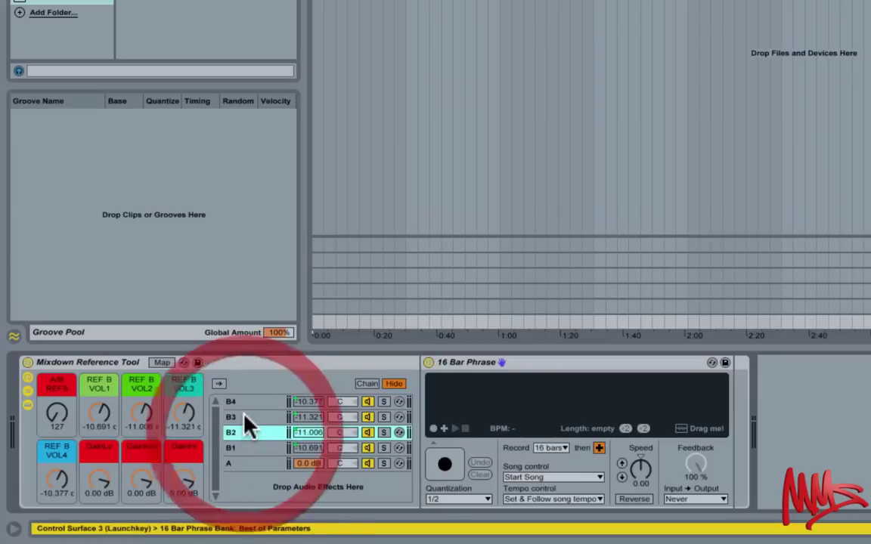
- Select chains B4 and A, then show the rack's chain selector zones
left_click(243, 403)
left_click(240, 464)
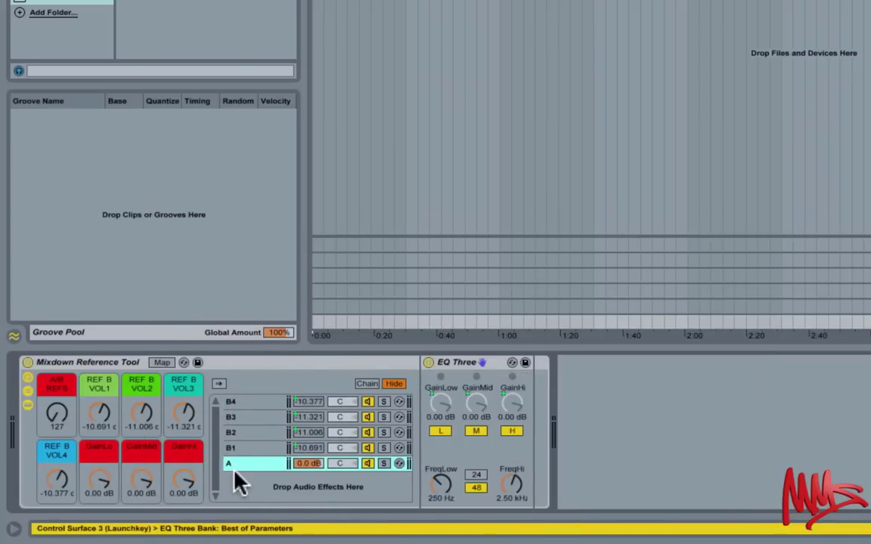
left_click(372, 387)
- Lower the A/B REFS macro from about 120 to 90, fading into the B1 chain
left_click_drag(58, 414, 59, 425)
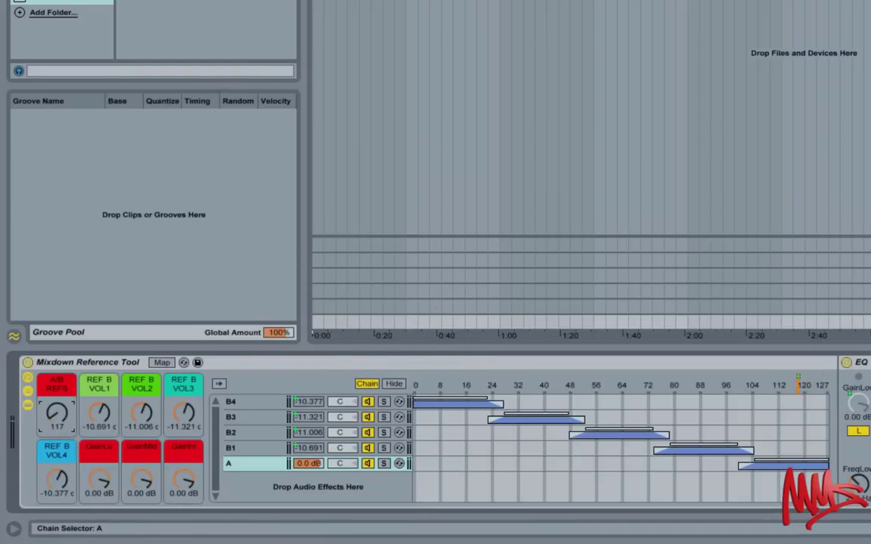
key("Down")
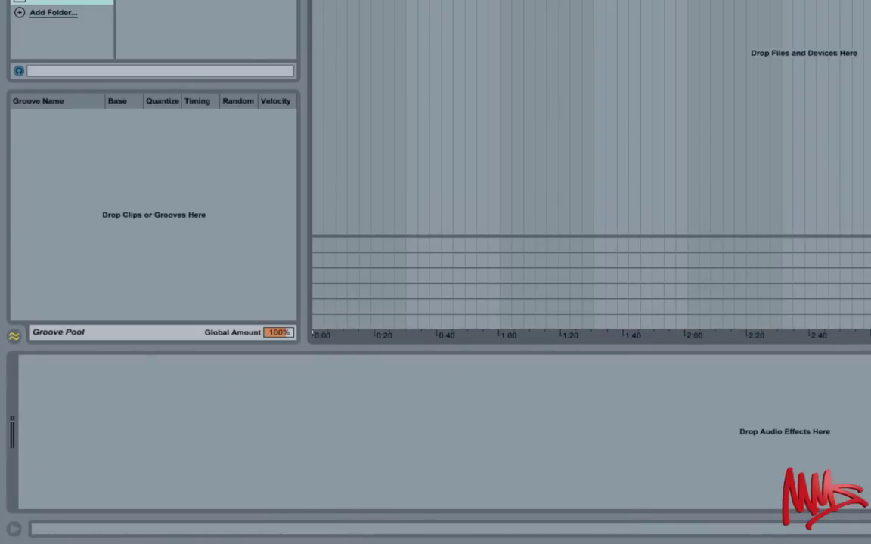
key("Up")
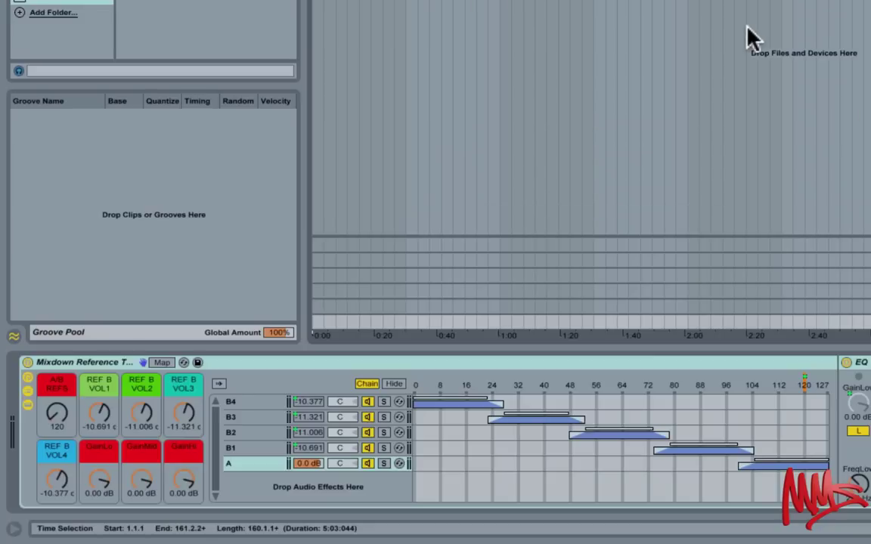
left_click_drag(57, 413, 56, 411)
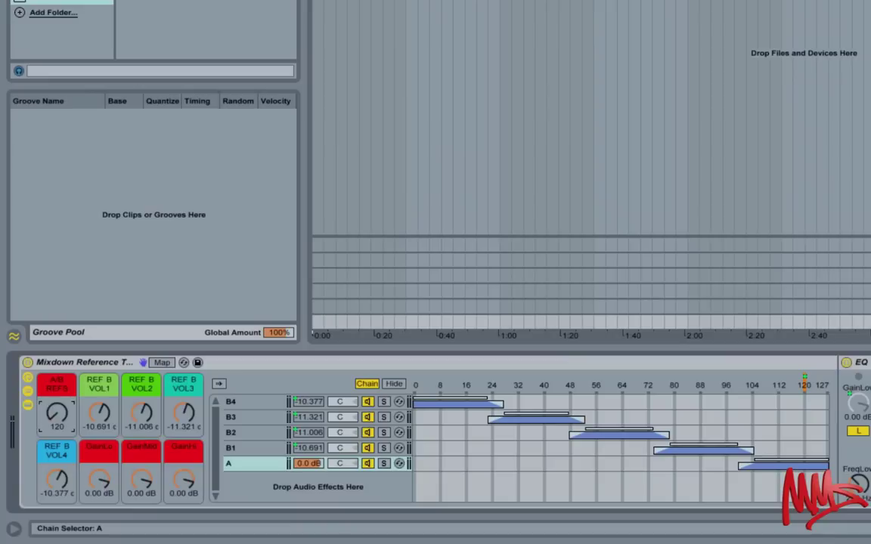
left_click_drag(57, 412, 57, 432)
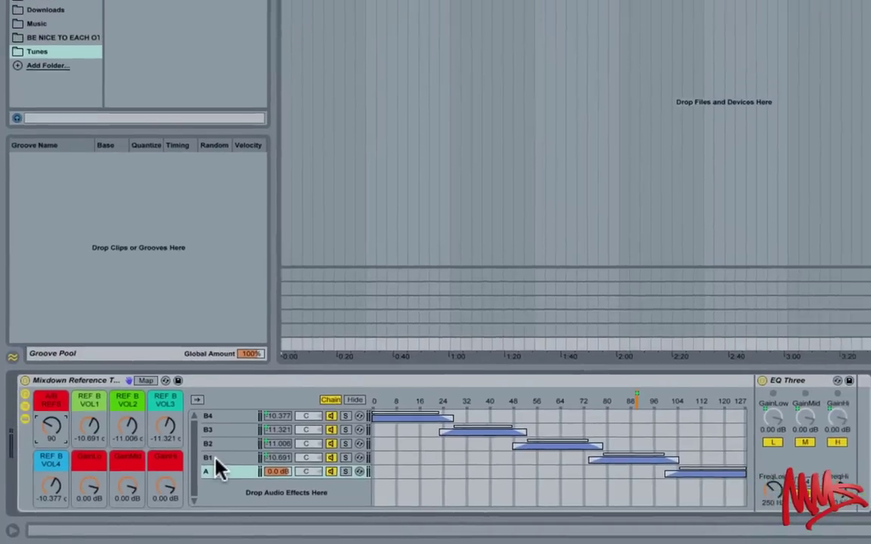
- Select chain B1 and its 16 Bar Phrase looper, then the reference clip and selector macro
left_click(239, 449)
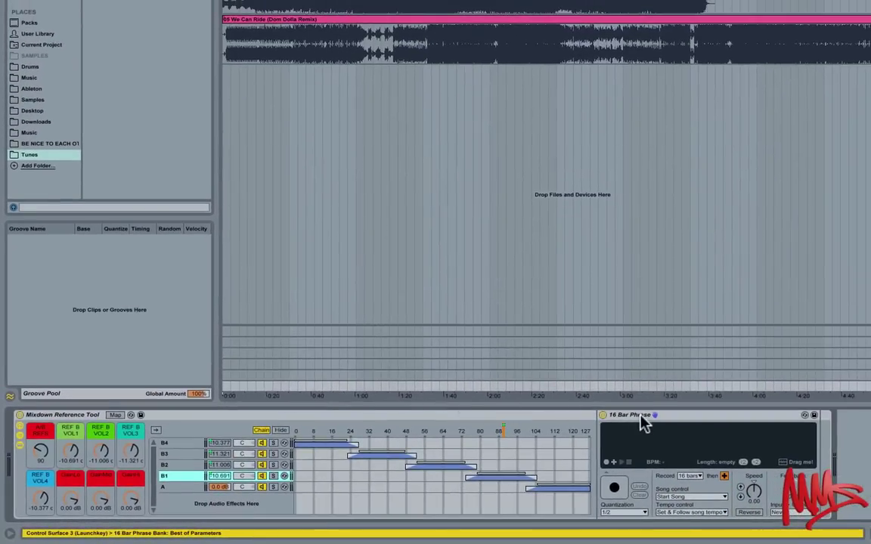
left_click(641, 423)
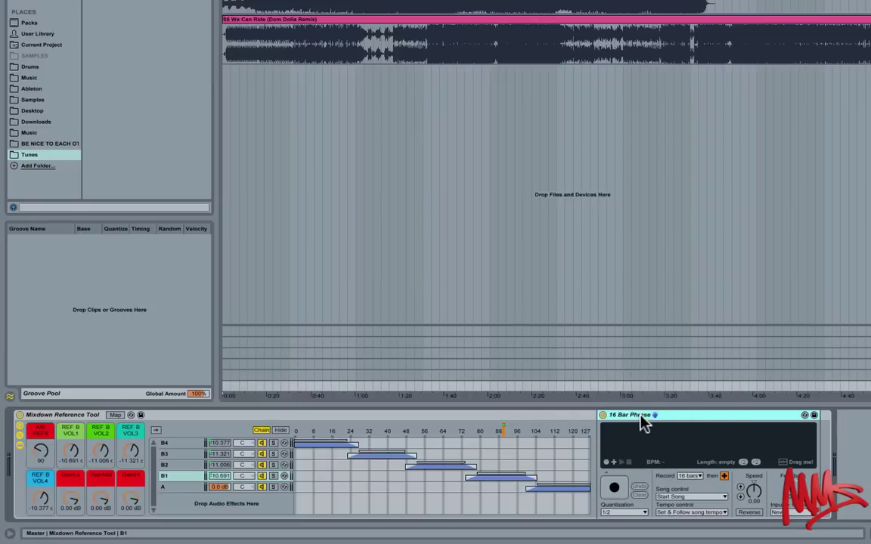
left_click(244, 45)
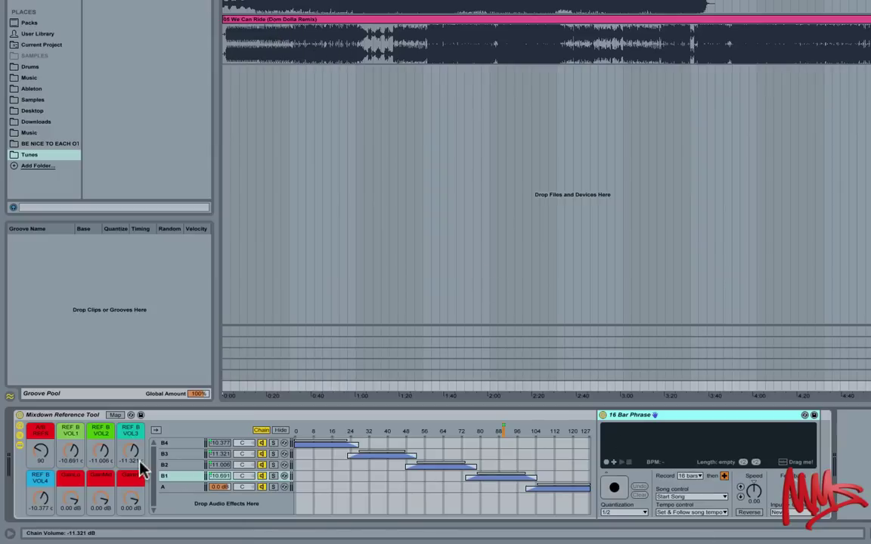
left_click(39, 452)
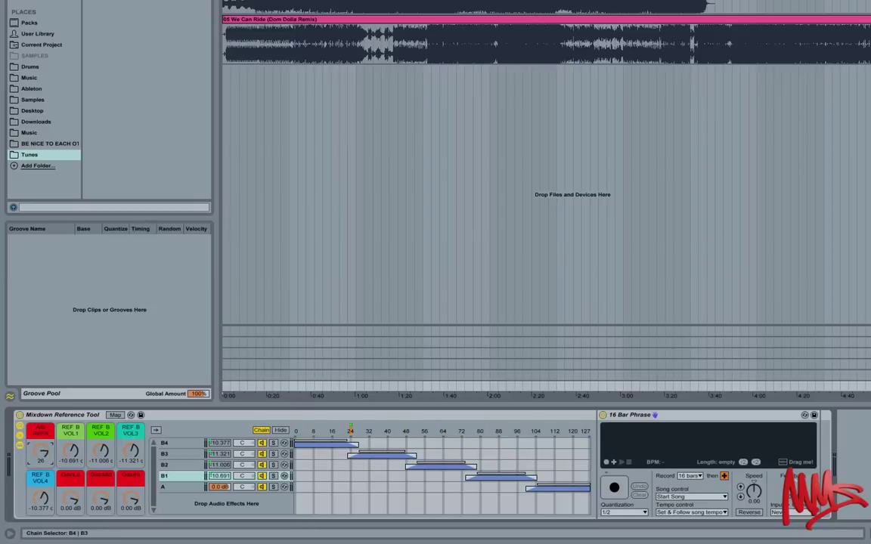
- Sweep A/B REFS down through B3 and B2, then back to about 120 for chain A
left_click_drag(40, 452, 40, 491)
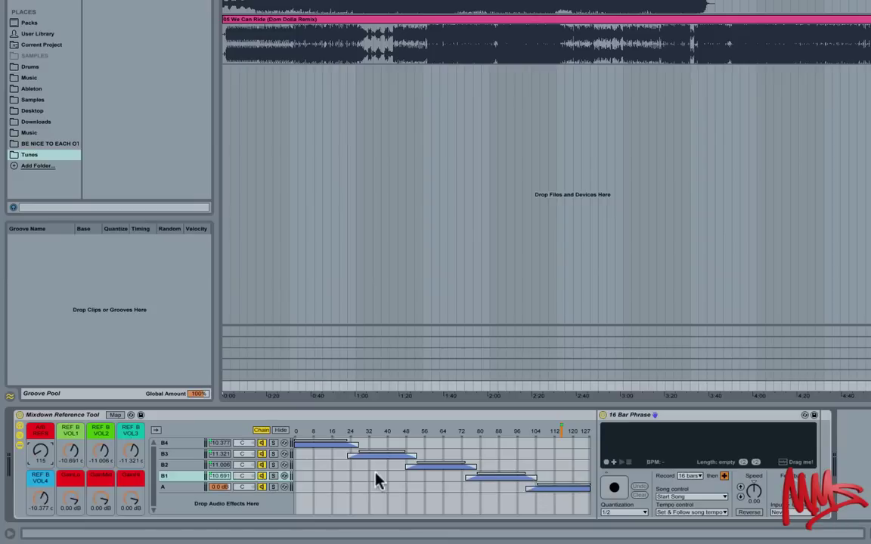
left_click_drag(47, 449, 46, 446)
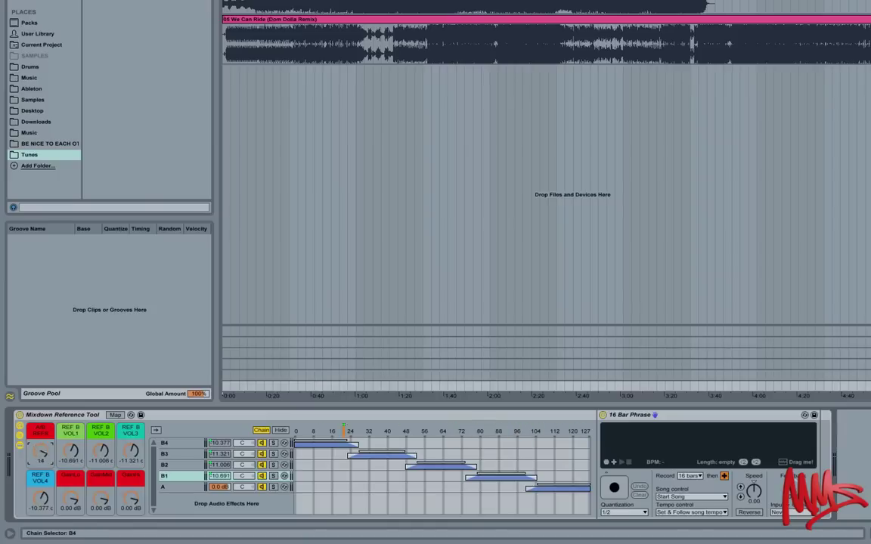
mouse_move(41, 452)
left_mouse_down()
mouse_move(41, 424)
mouse_move(41, 453)
left_mouse_up()
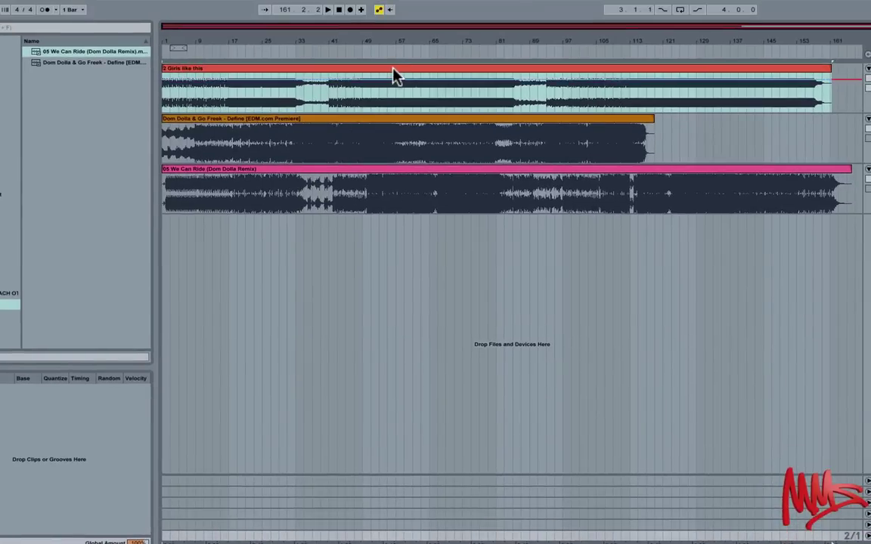
- Mark bars 53–55 in 2 Girls like this, then set playback to bar 45 in the Dom Dolla clip
left_click(393, 75)
left_click(384, 99)
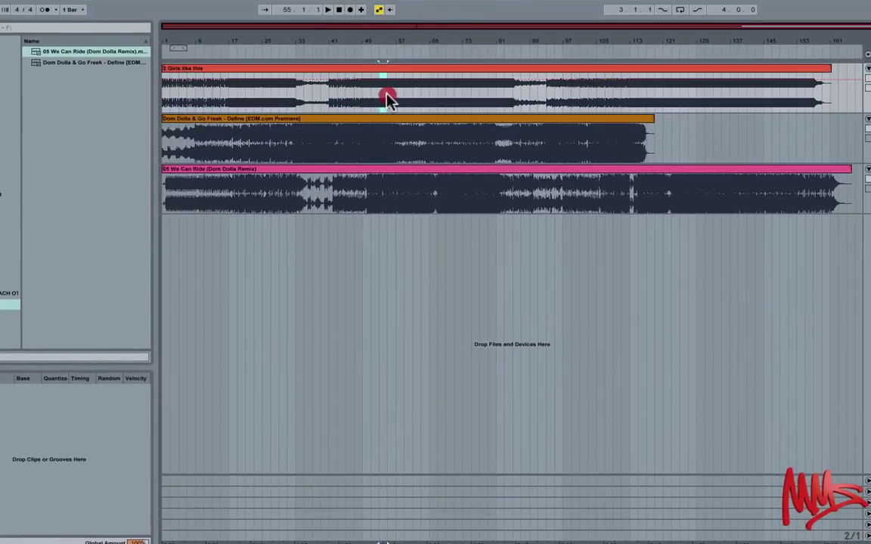
left_click_drag(393, 96, 379, 97)
left_click(345, 148)
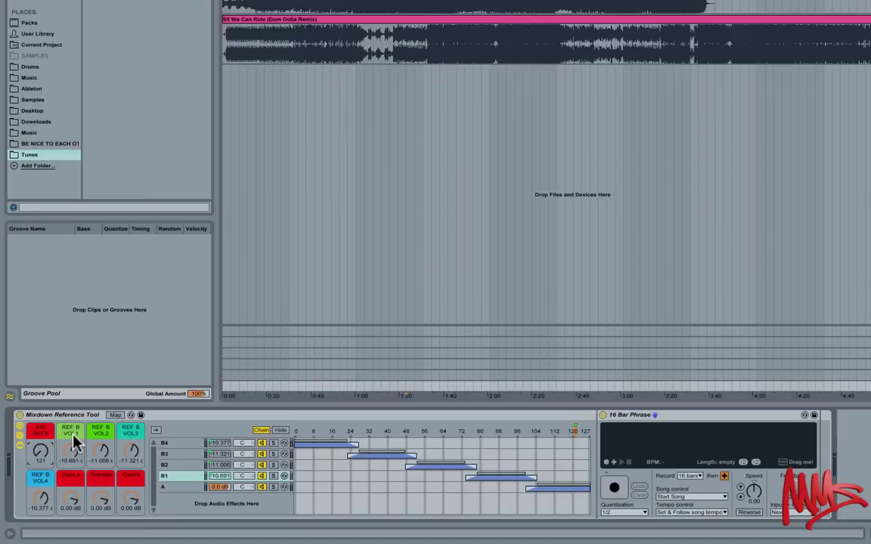
- Show chain A's EQ Three, keeping the A/B REFS selector at 119 inside the A zone
left_click_drag(35, 457, 35, 453)
left_click(184, 490)
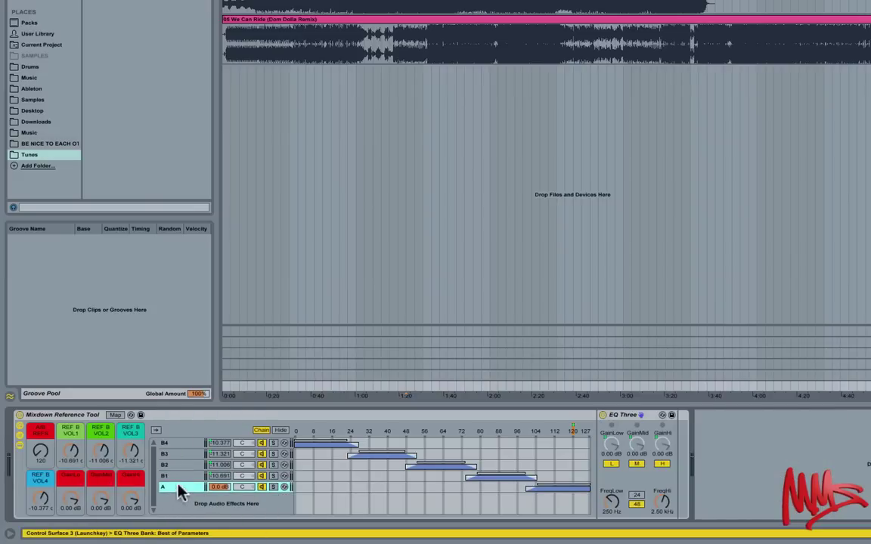
left_click(620, 415)
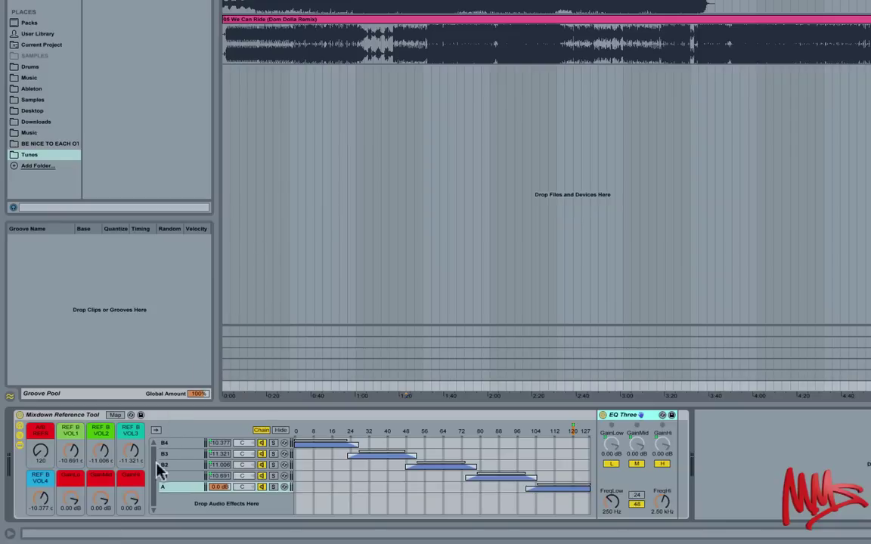
left_click_drag(41, 457, 41, 464)
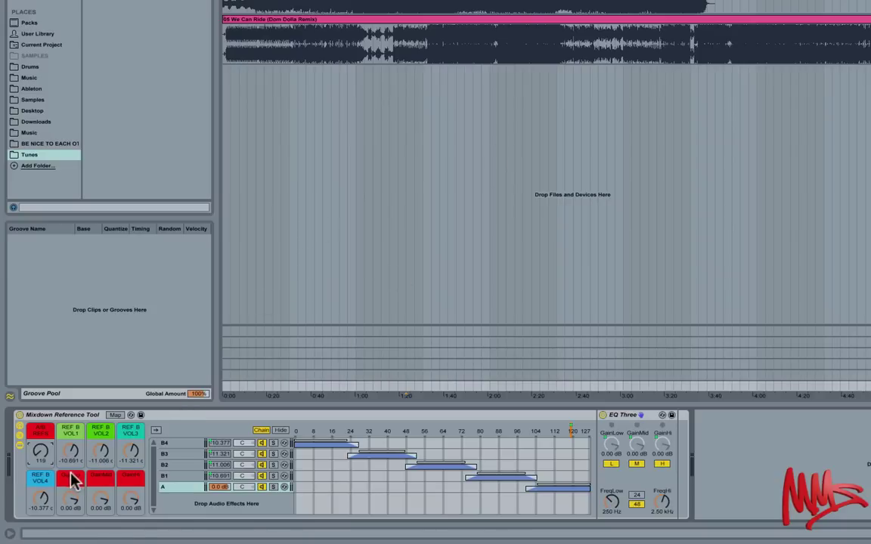
- Boost chain A's low gain, compare against reference B1, then return low gain to 0.02 dB and show B1
left_click_drag(71, 502, 72, 496)
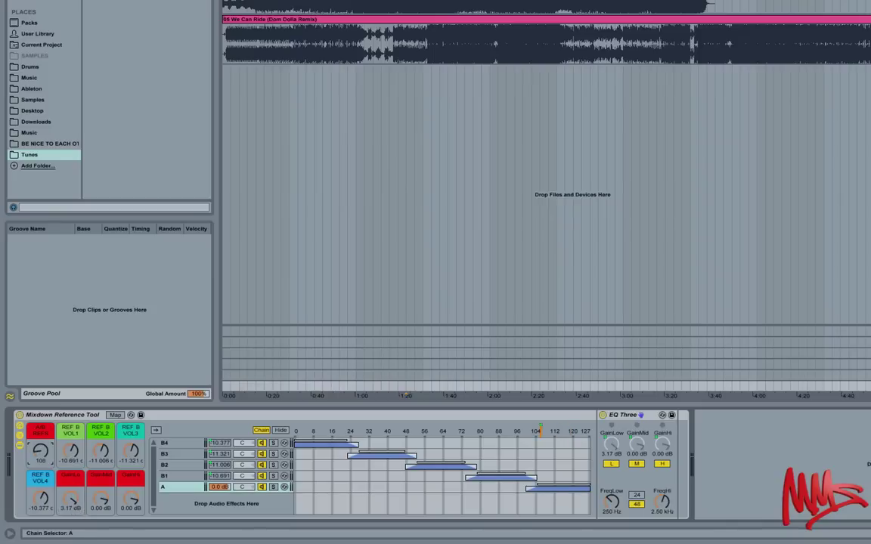
mouse_move(41, 451)
left_mouse_down()
mouse_move(41, 460)
mouse_move(41, 438)
mouse_move(41, 453)
left_mouse_up()
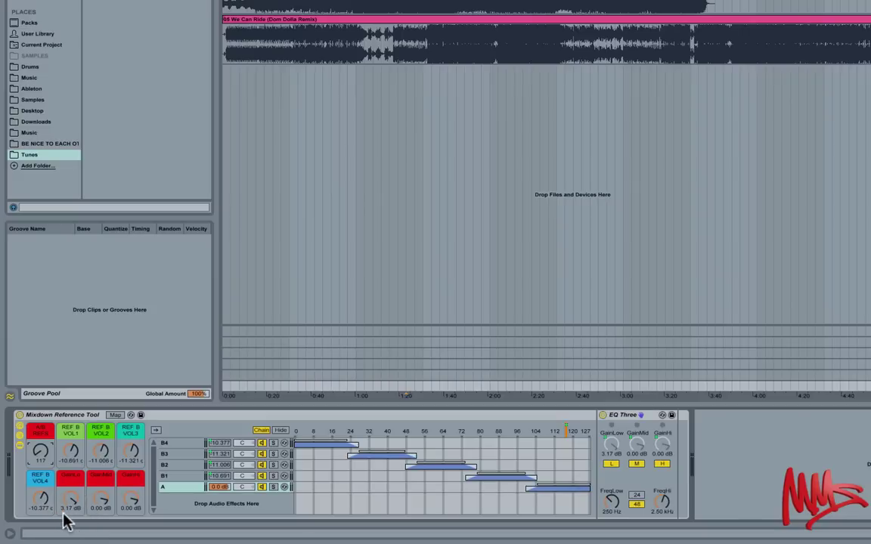
left_click_drag(64, 509, 65, 518)
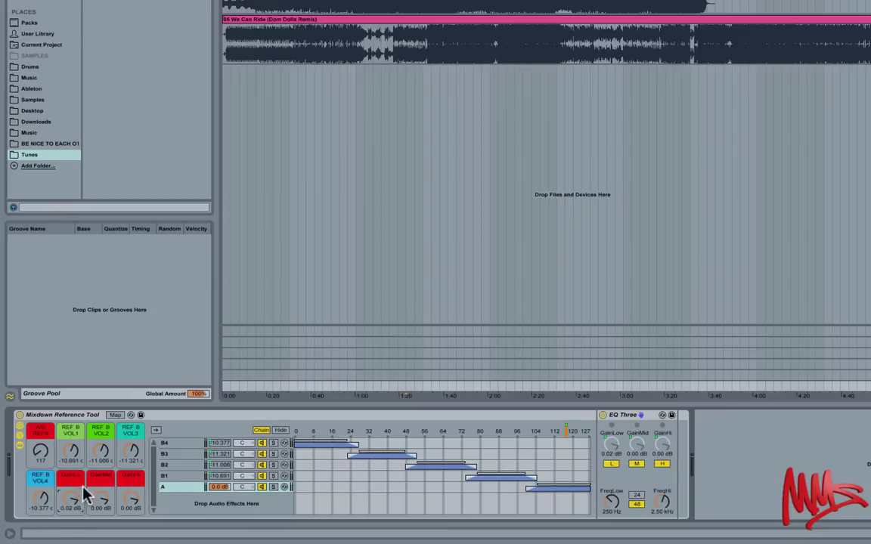
left_click(183, 475)
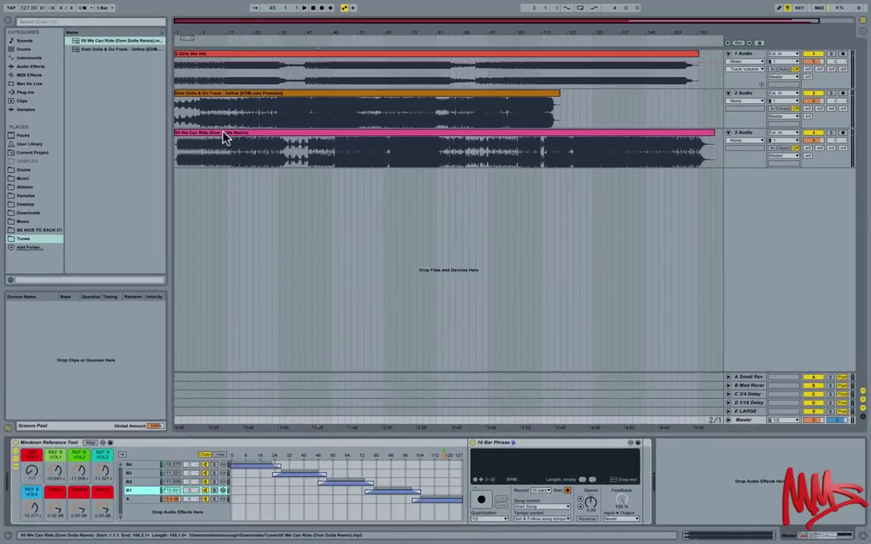
- Solo the We Can Ride (Dom Dolla Remix) on track 3, select its clip, and start playback
left_click(223, 133)
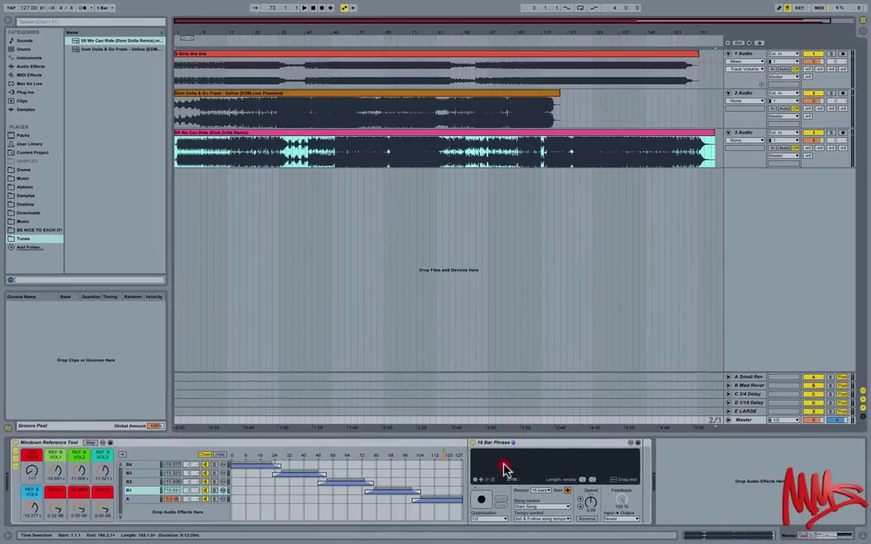
left_click(203, 161)
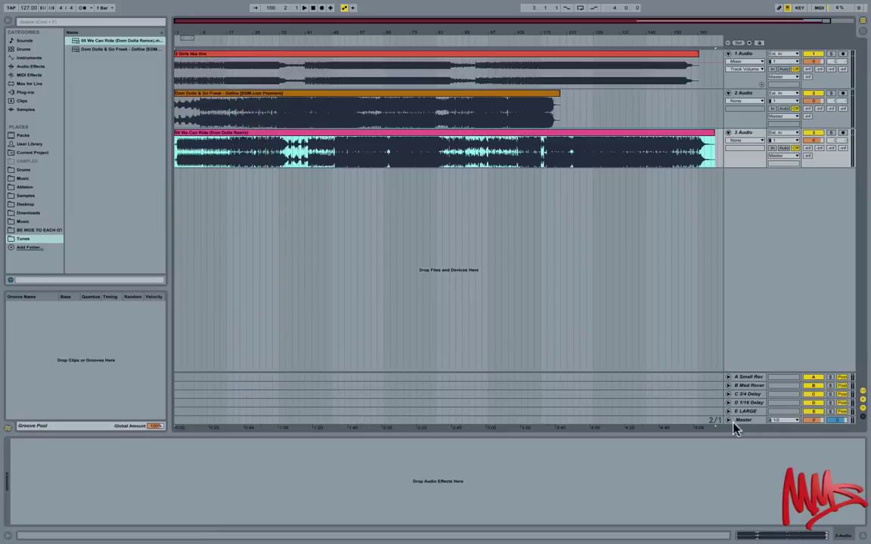
left_click(738, 420)
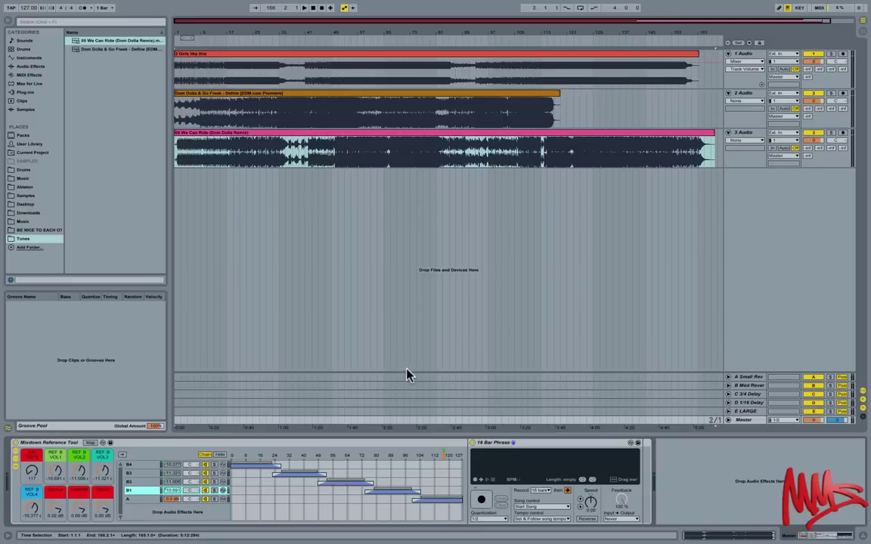
left_click(830, 132)
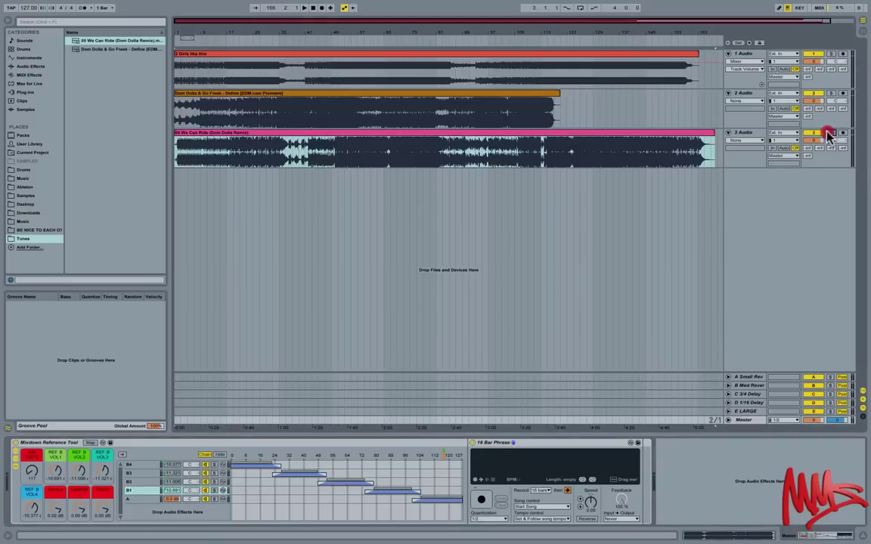
left_click(250, 135)
left_click(251, 134)
key("space")
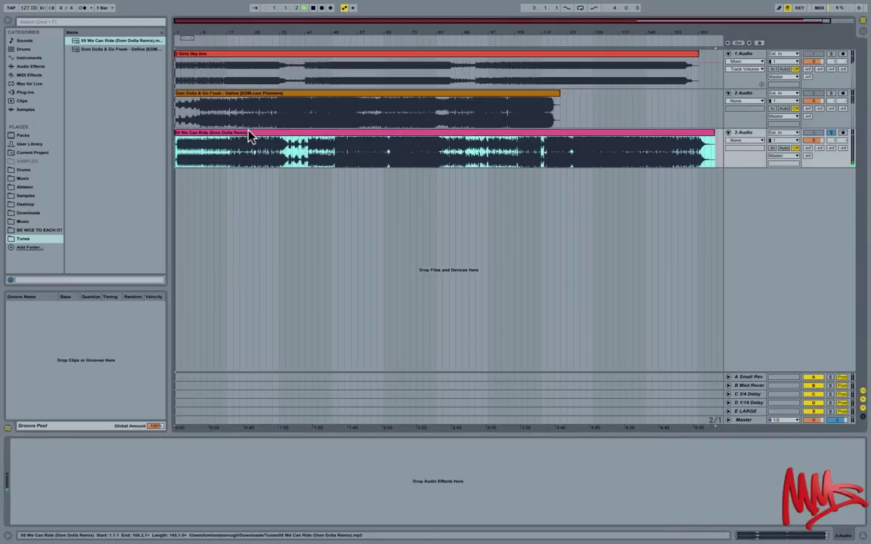
- Open the remix clip's sample details and make its first transient bar 1 with Set 1.1.1 Here
double_click(251, 135)
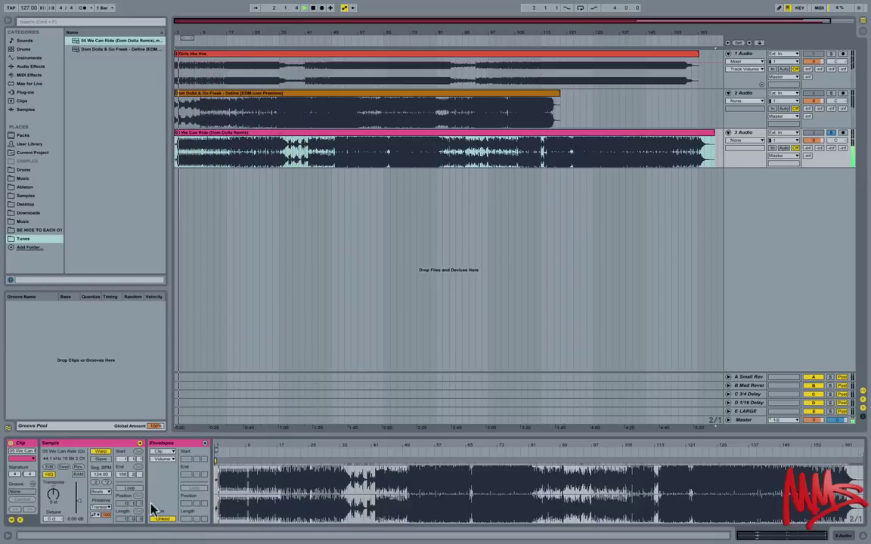
key("space")
left_click_drag(219, 451, 355, 466)
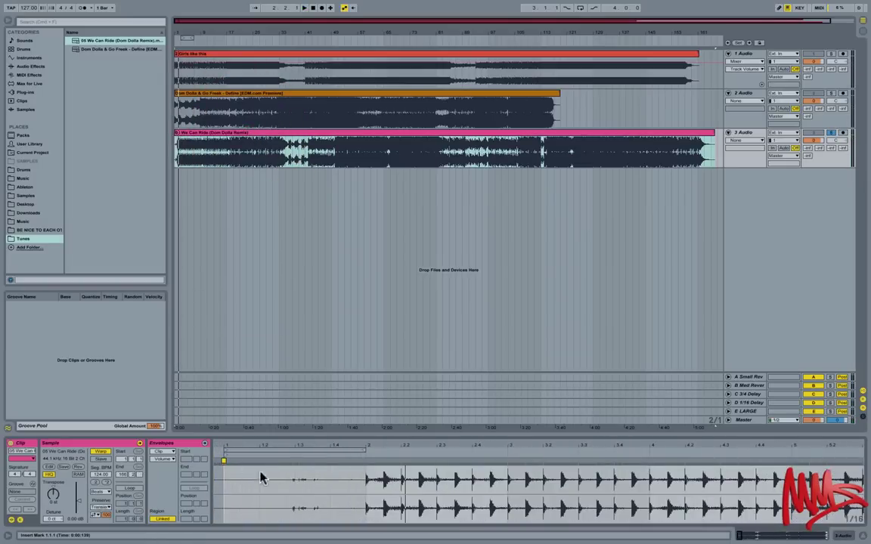
right_click(365, 460)
left_click(385, 349)
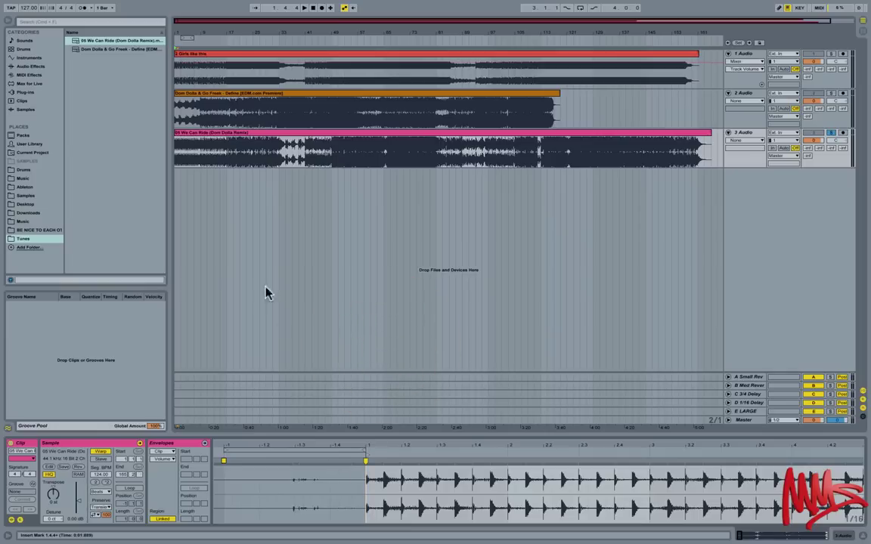
- Check the timing against the metronome and select bars 49 to 65 in the waveform
left_click(82, 8)
left_click_drag(365, 451, 218, 450)
key("space")
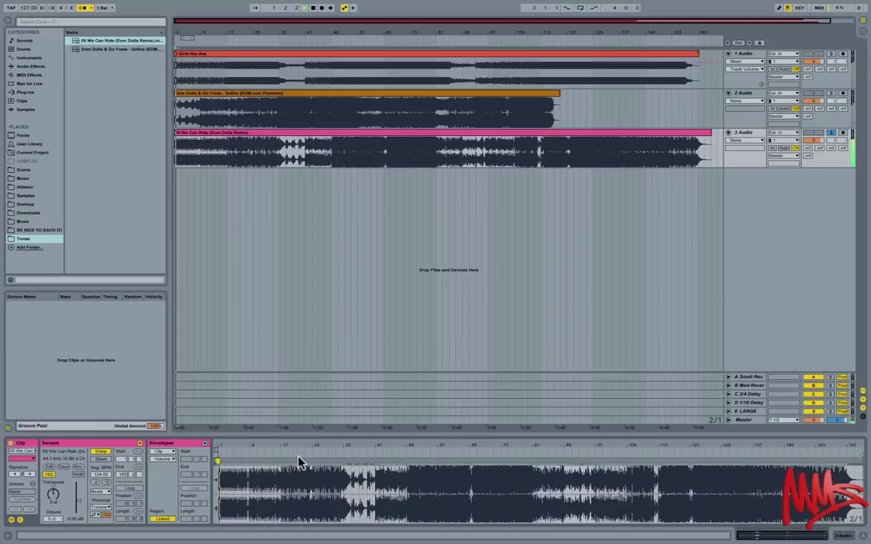
left_click(301, 459)
left_click(408, 450)
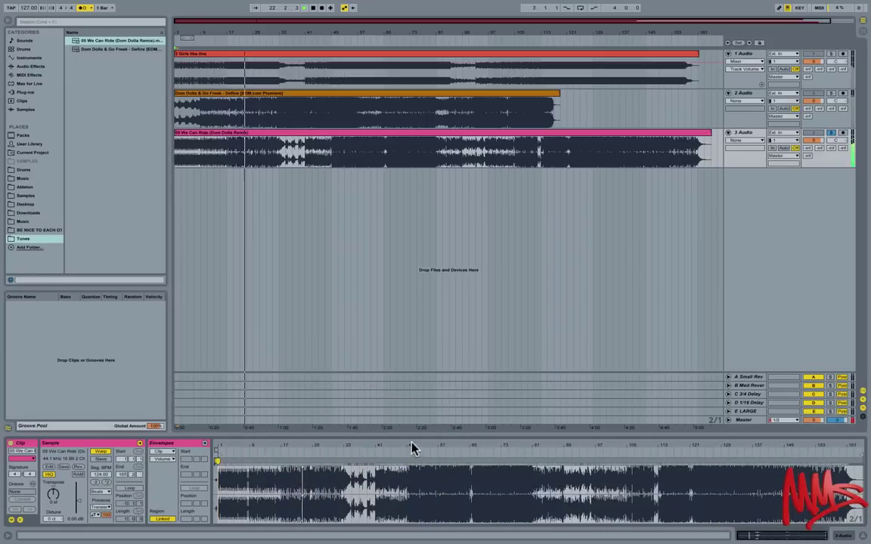
left_click_drag(412, 449, 353, 444)
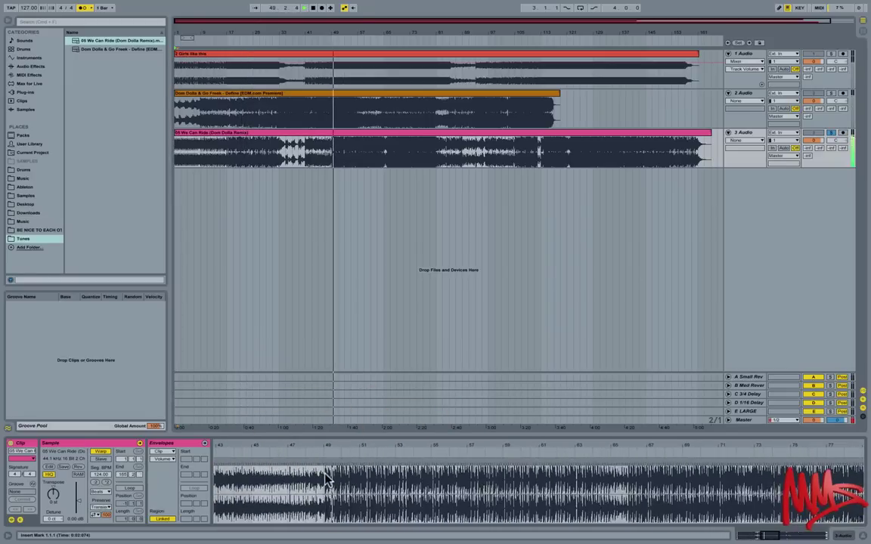
left_click_drag(330, 475, 469, 463)
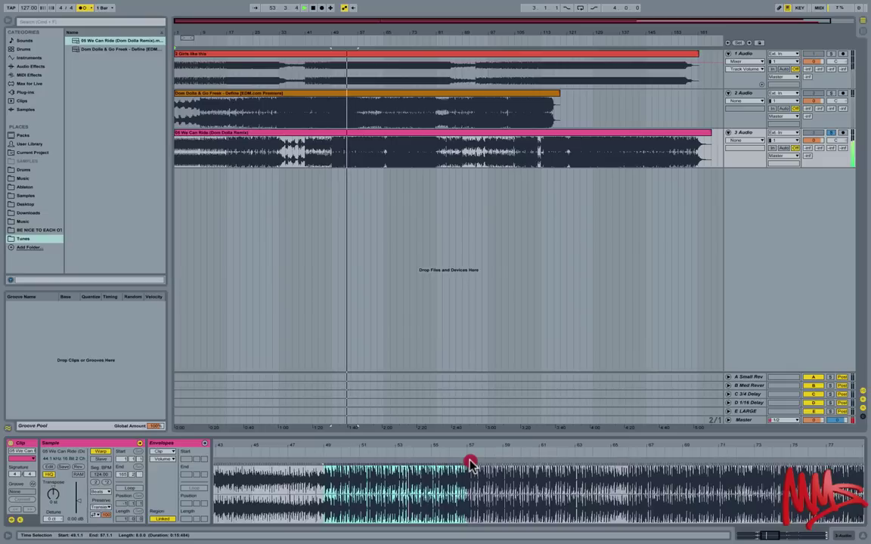
left_click_drag(469, 463, 614, 469)
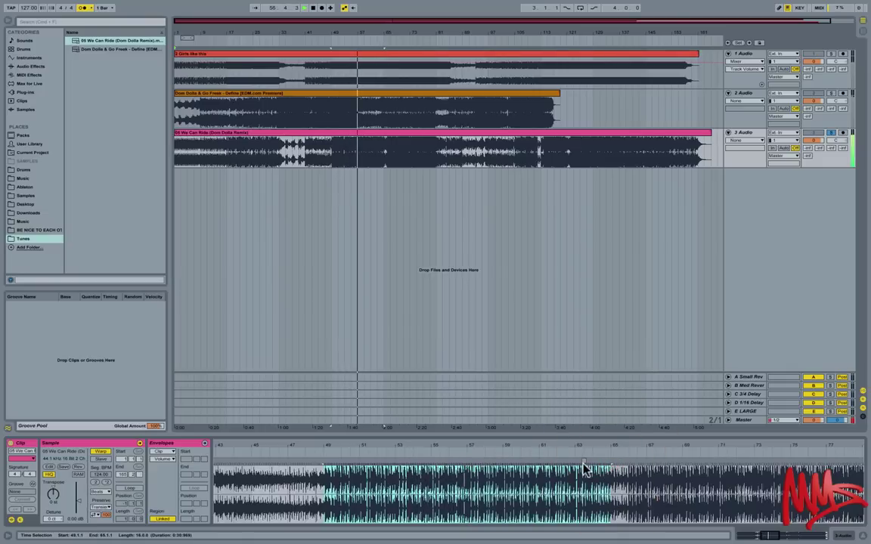
left_click(82, 8)
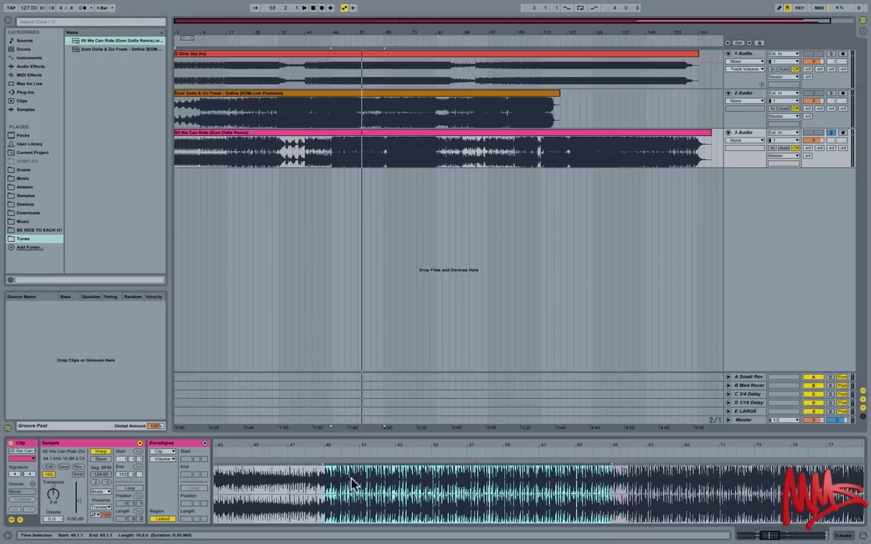
- Loop bars 49–65, crop the sample to those 16 bars, and trim the arrangement clip to bar 17
key("ctrl+l")
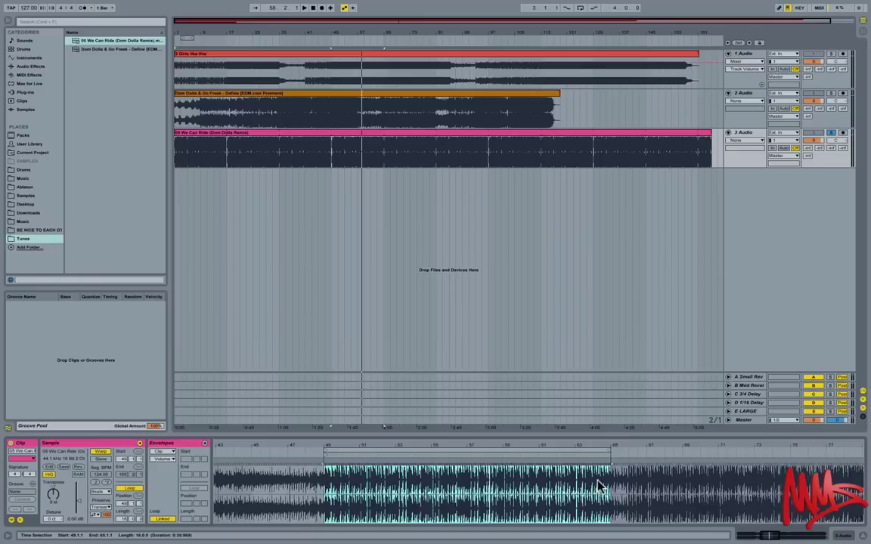
left_click_drag(504, 448, 445, 451)
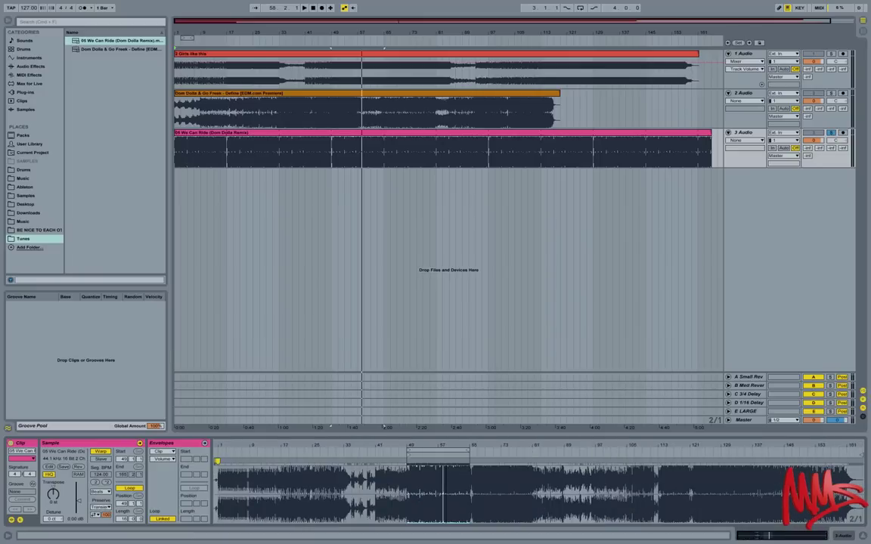
right_click(427, 490)
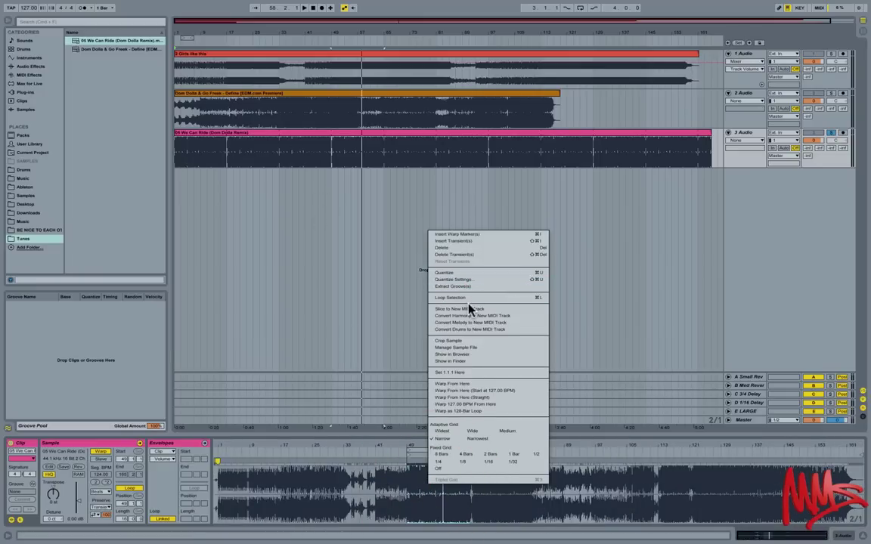
left_click(456, 341)
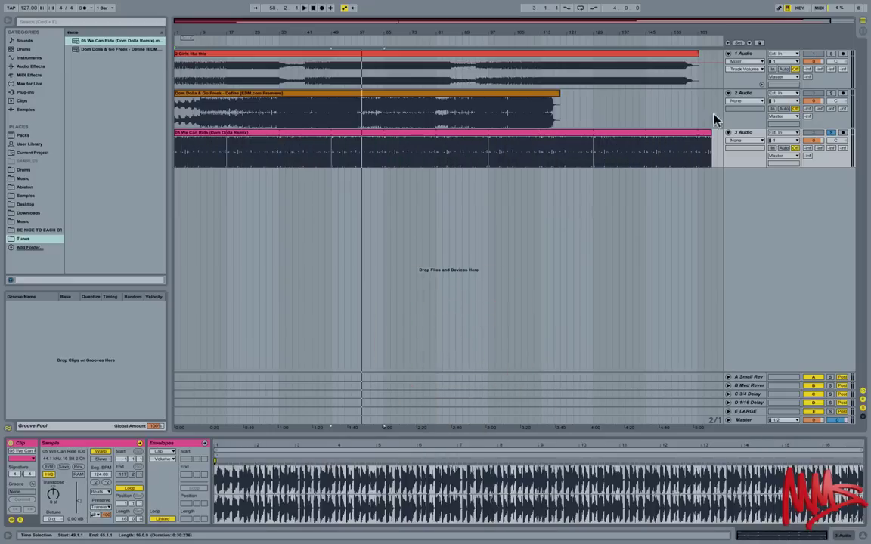
left_click_drag(710, 136, 225, 150)
- Load the 16-bar We Can Ride clip into the master's 16 Bar Phrase looper
left_click(745, 420)
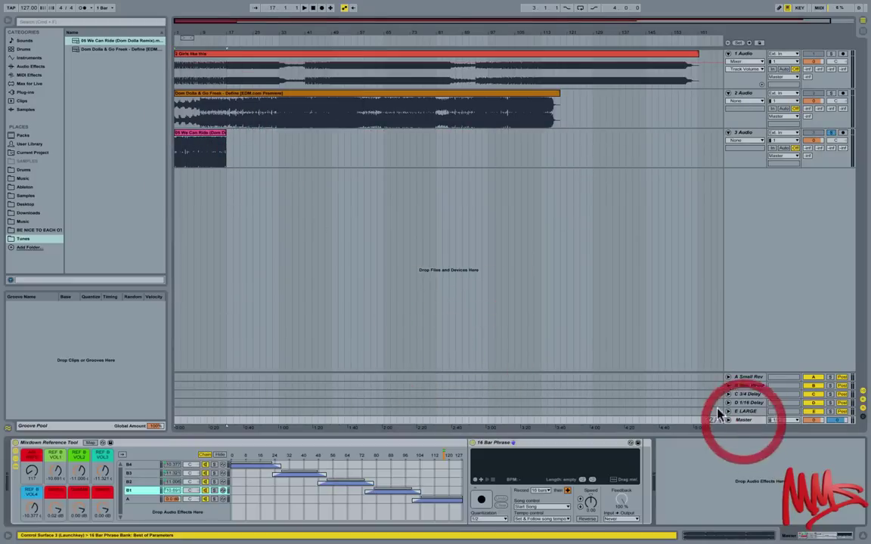
left_click(191, 134)
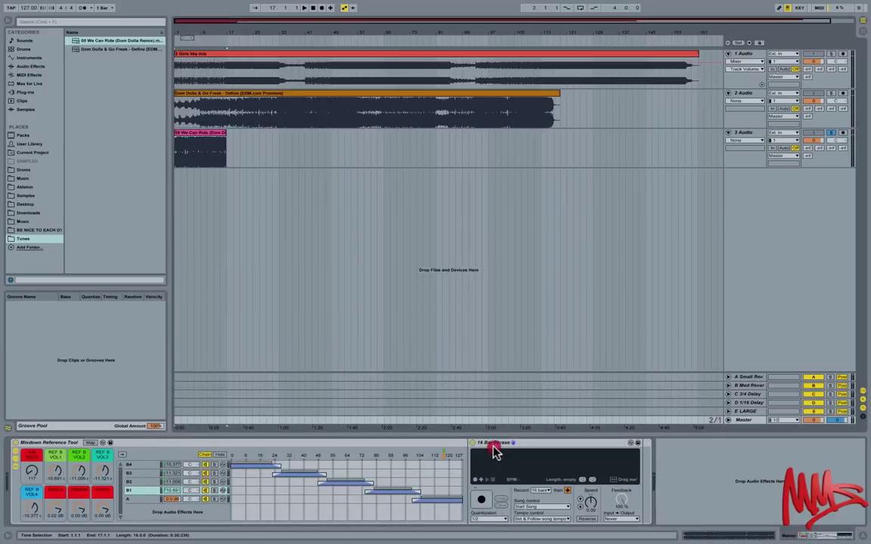
left_click(492, 464)
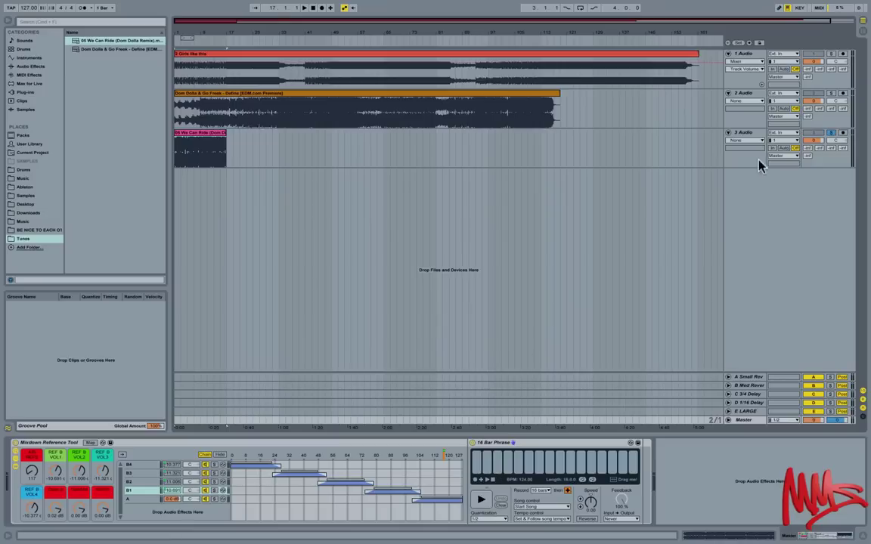
- Delete track 3 and solo track 2
left_click(744, 135)
key("Delete")
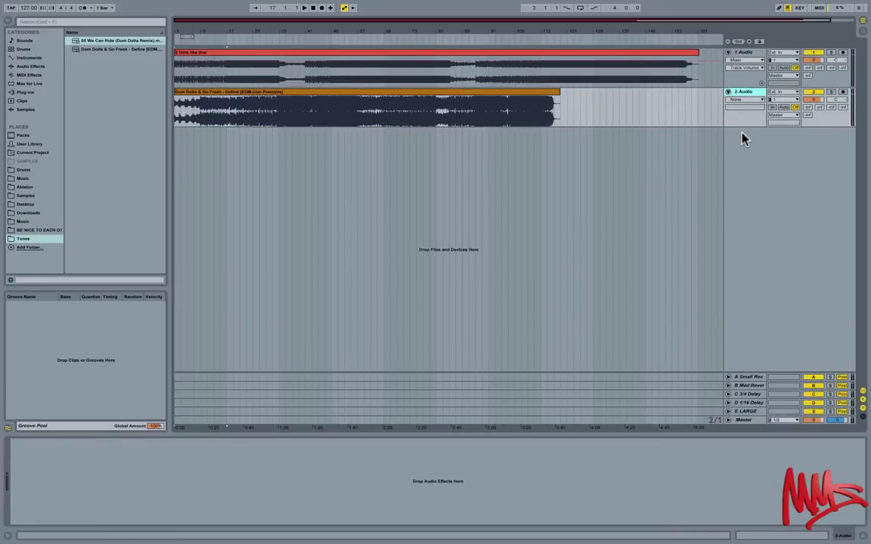
left_click(743, 420)
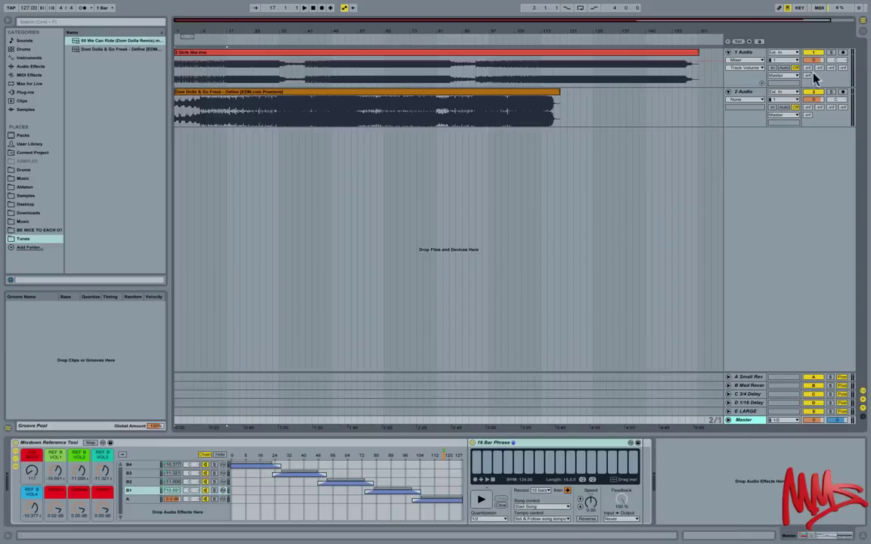
left_click(830, 92)
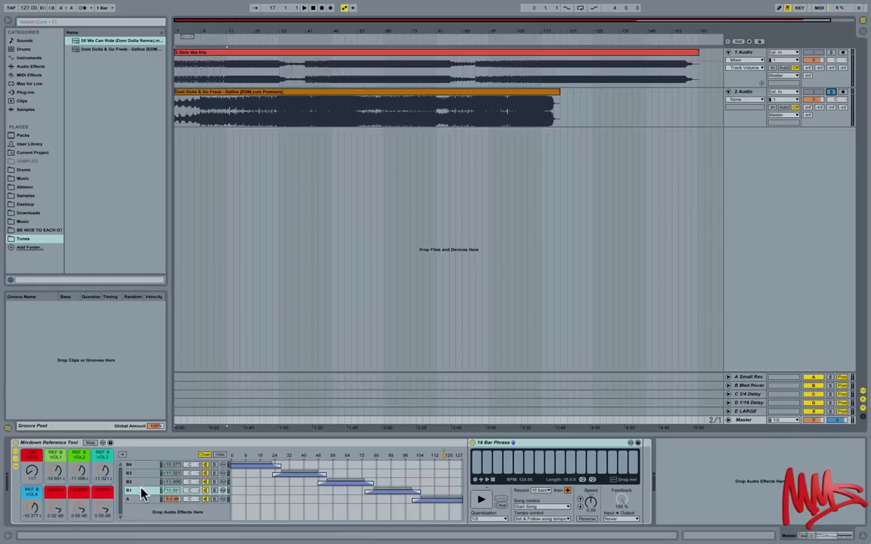
- Play the Define clip on track 2 and set its downbeat as bar 1 with Set 1.1.1 Here
left_click(140, 482)
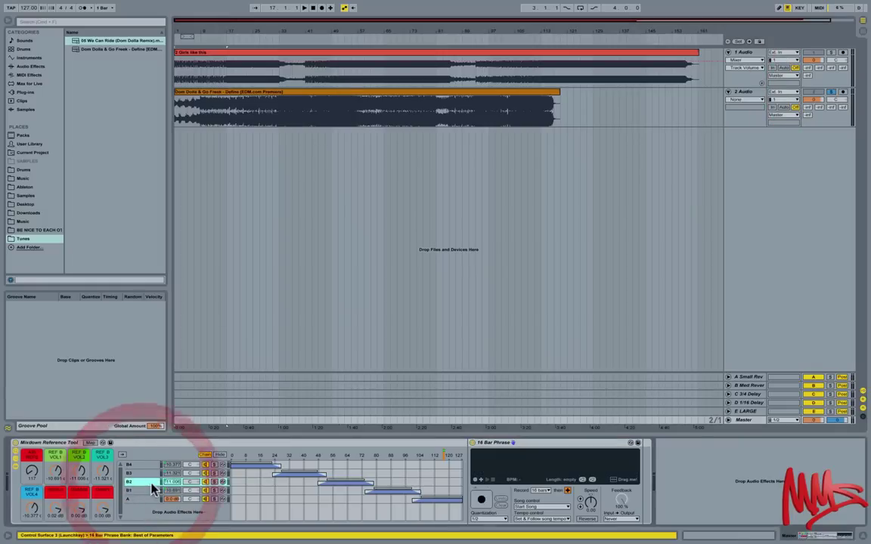
left_click(274, 93)
key("space")
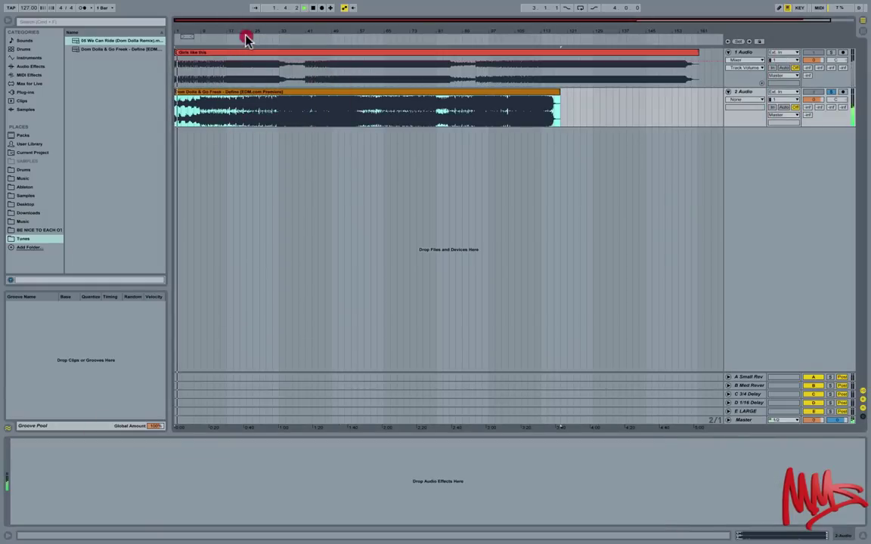
left_click(249, 34)
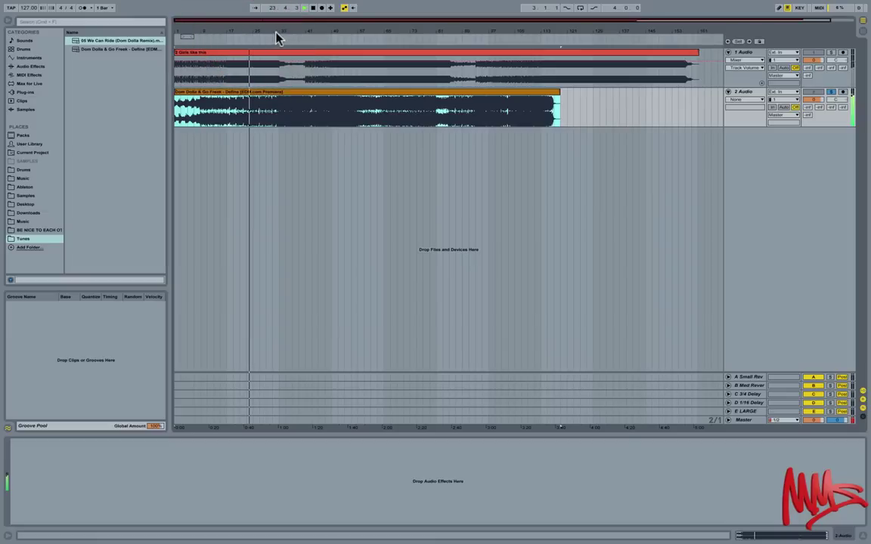
left_click(275, 36)
left_click(287, 91)
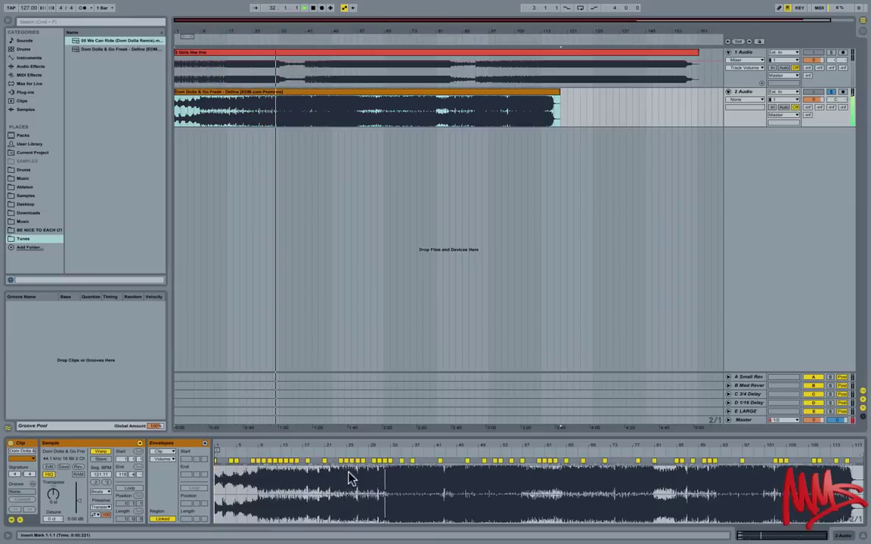
left_click_drag(388, 447, 389, 491)
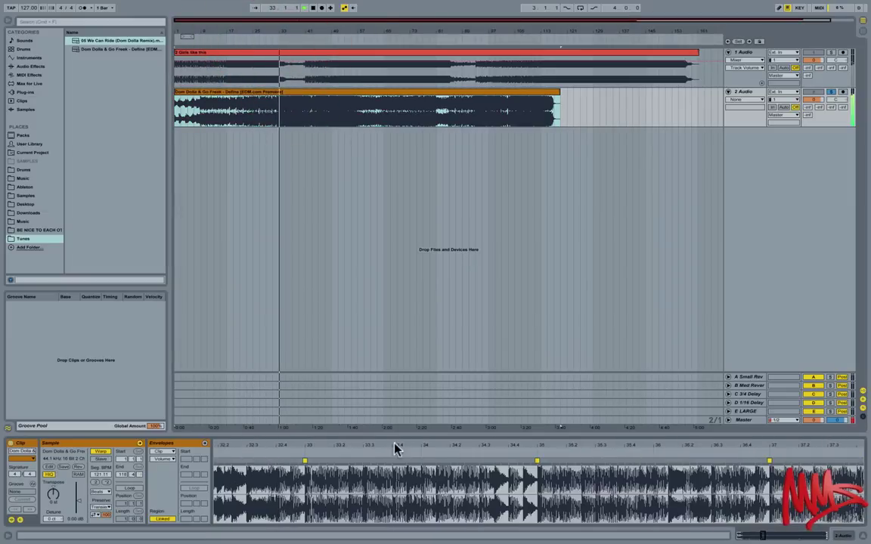
left_click_drag(272, 452, 274, 459)
right_click(286, 464)
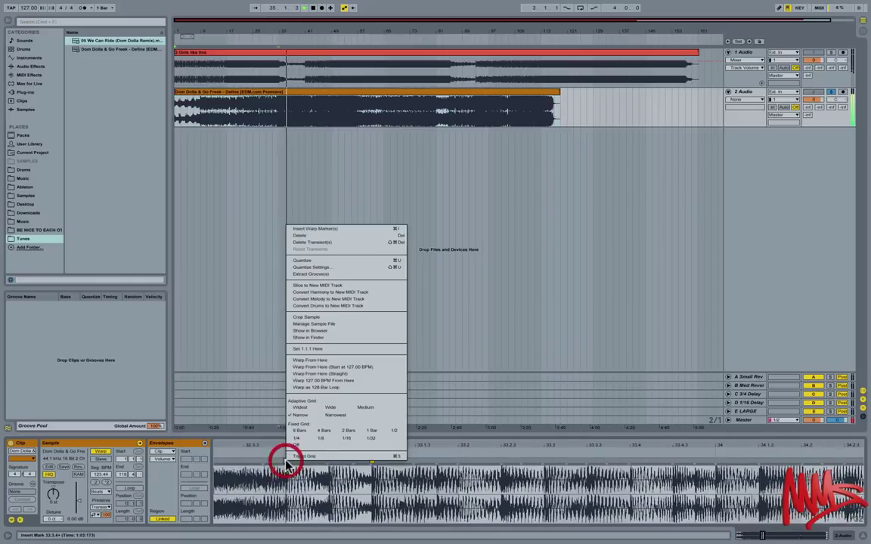
left_click(302, 351)
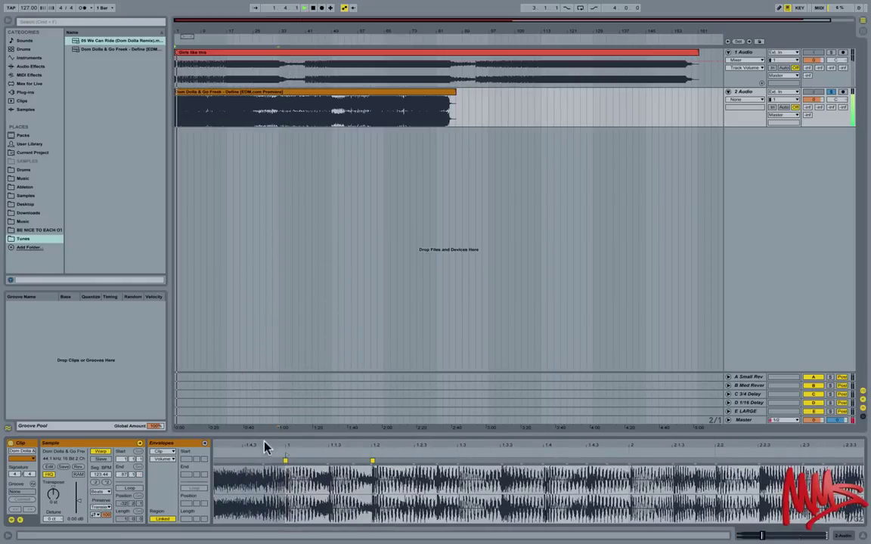
- With the metronome on, loop bars 1 to 17 of the Define clip and stop playback
left_click(82, 8)
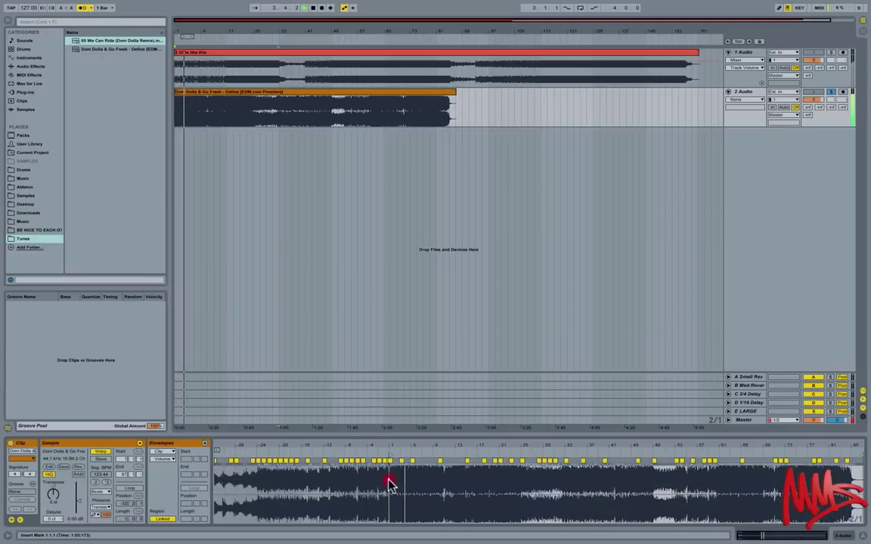
left_click(440, 481)
mouse_move(440, 481)
left_mouse_down()
mouse_move(479, 474)
mouse_move(439, 465)
mouse_move(439, 484)
left_mouse_up()
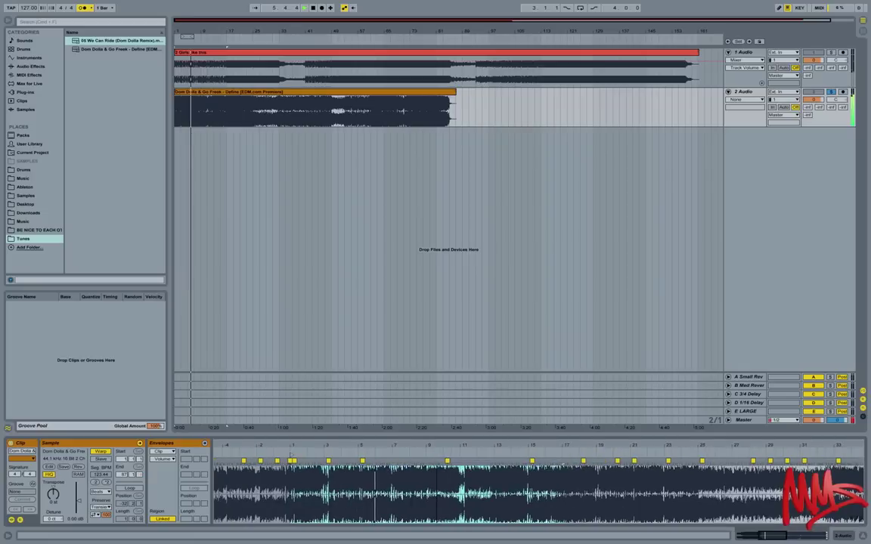
key("ctrl+l")
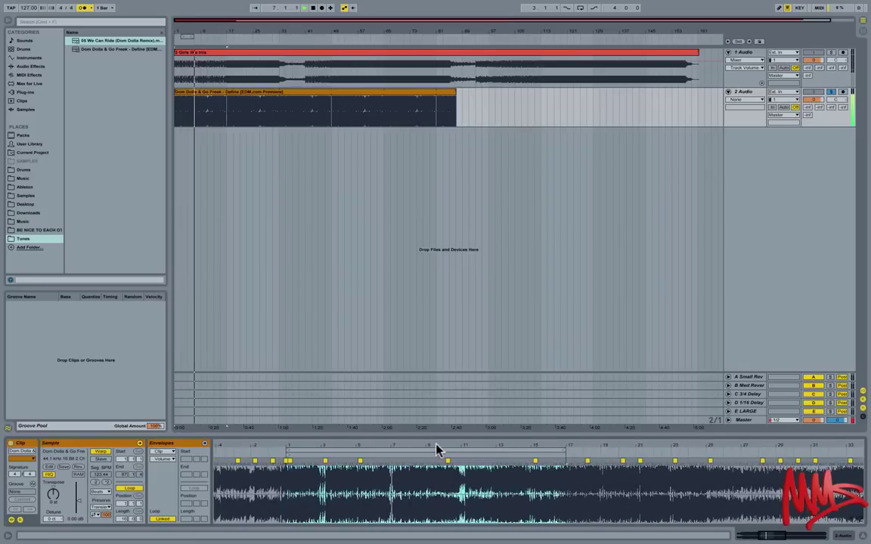
key("space")
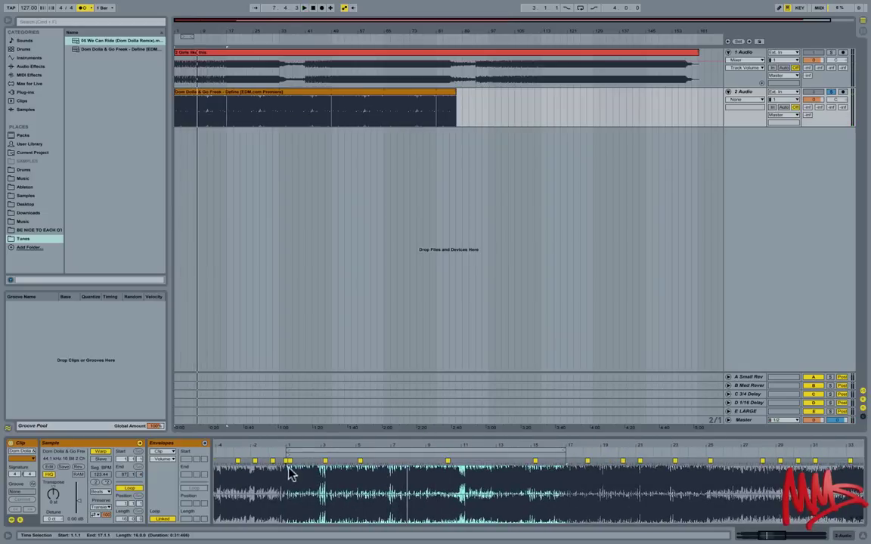
- Crop the Define sample to its 16-bar loop and shorten the arrangement clip to match
right_click(371, 486)
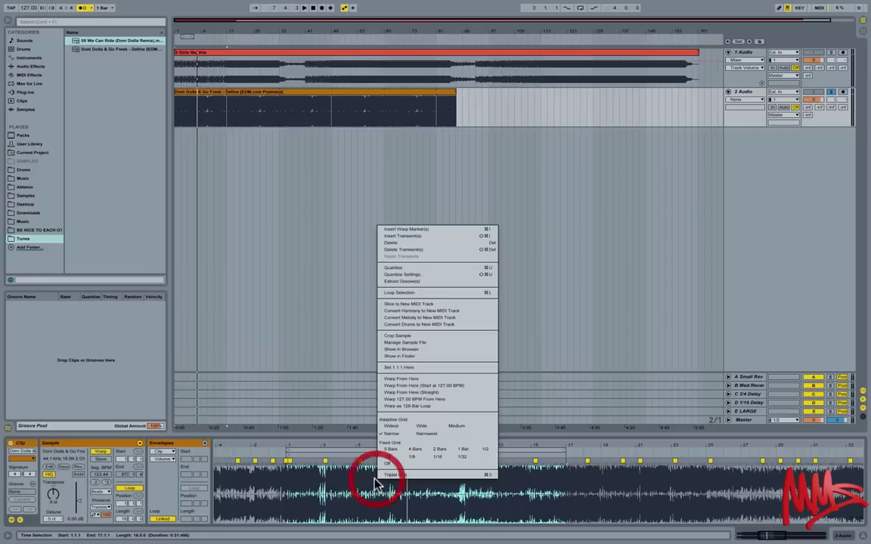
left_click(397, 335)
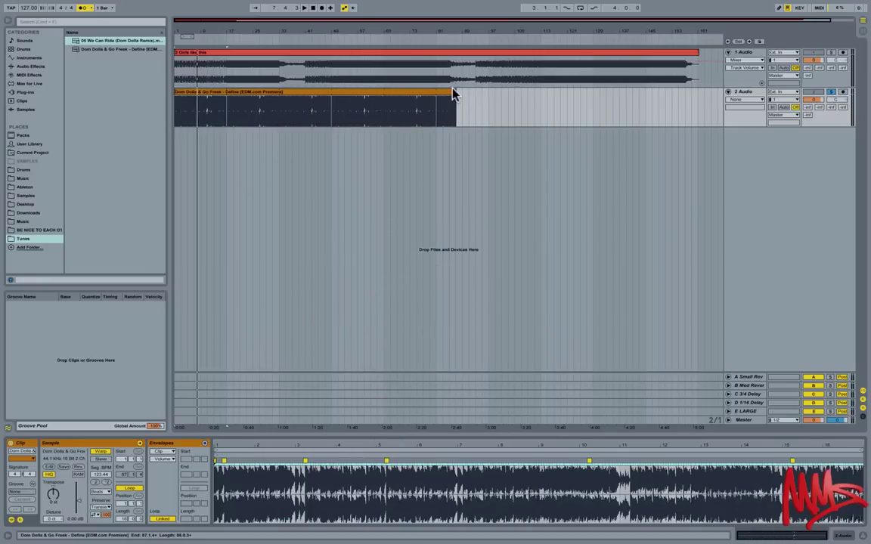
left_click_drag(453, 91, 224, 107)
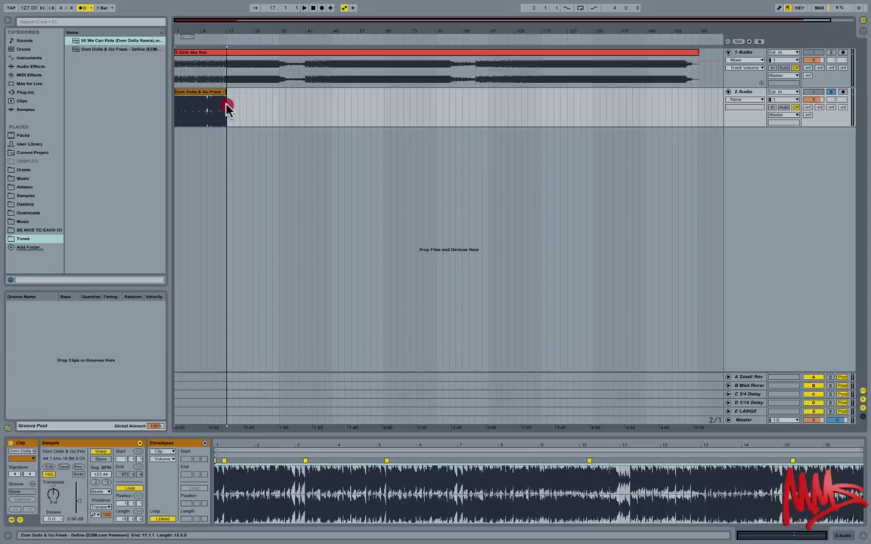
- Load the cropped Define clip into the master's 16 Bar Phrase looper, turn the metronome off, and select track 2
left_click(739, 420)
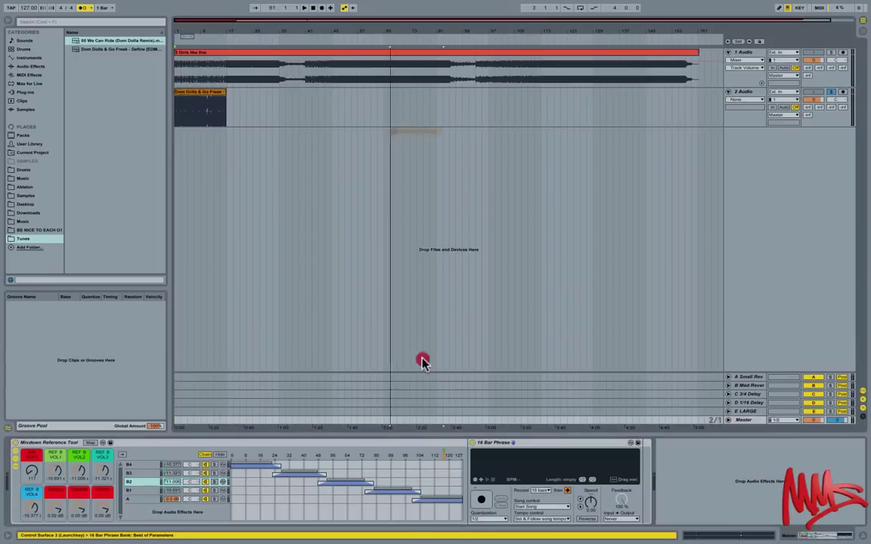
left_click(512, 463)
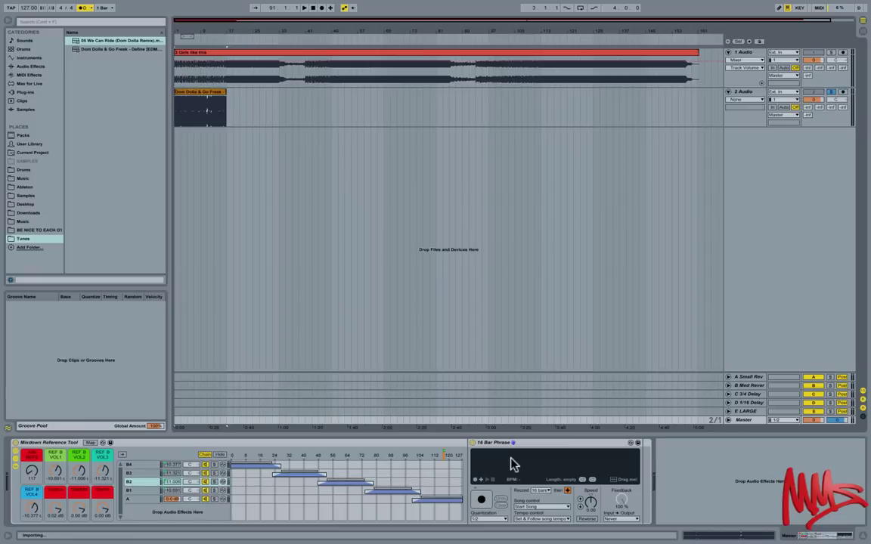
left_click(81, 9)
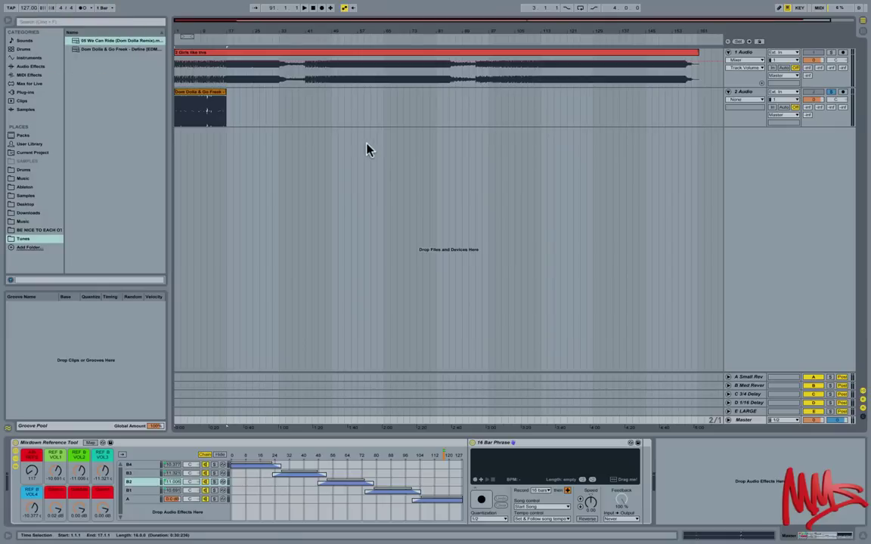
left_click(755, 93)
- Delete the leftover reference track 2 and start the 16 Bar Phrase looper playing
key("Delete")
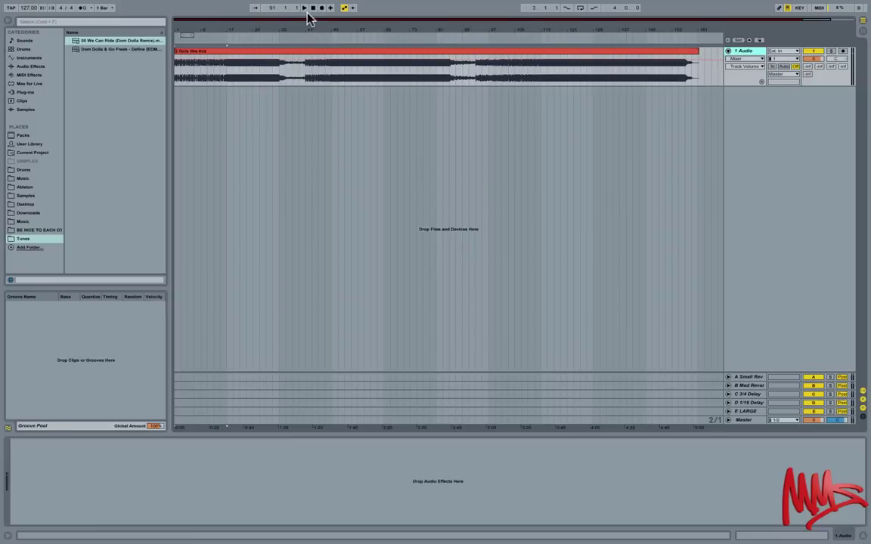
key("Tab")
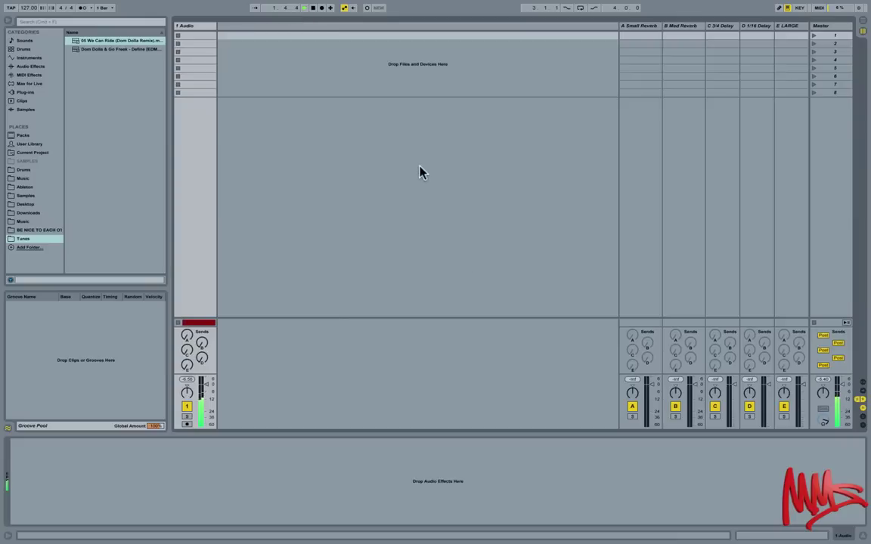
key("Tab")
left_click(748, 421)
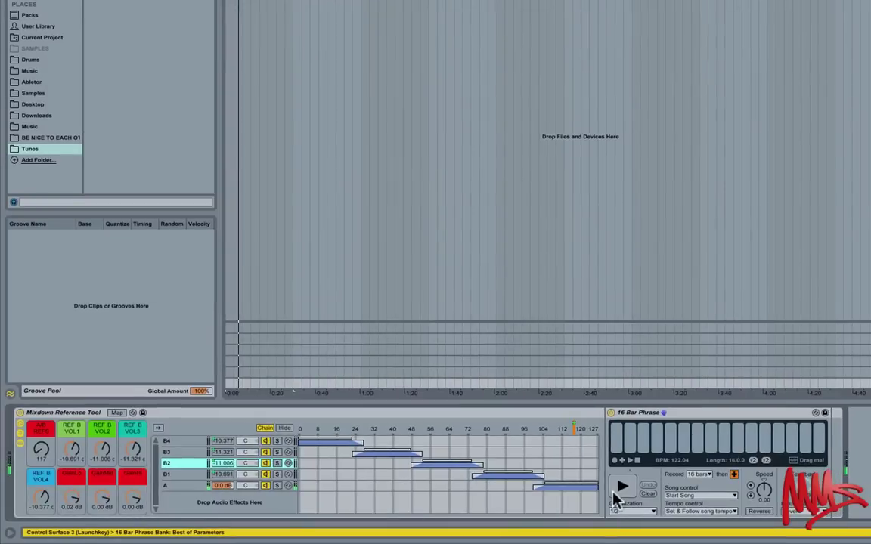
left_click(620, 490)
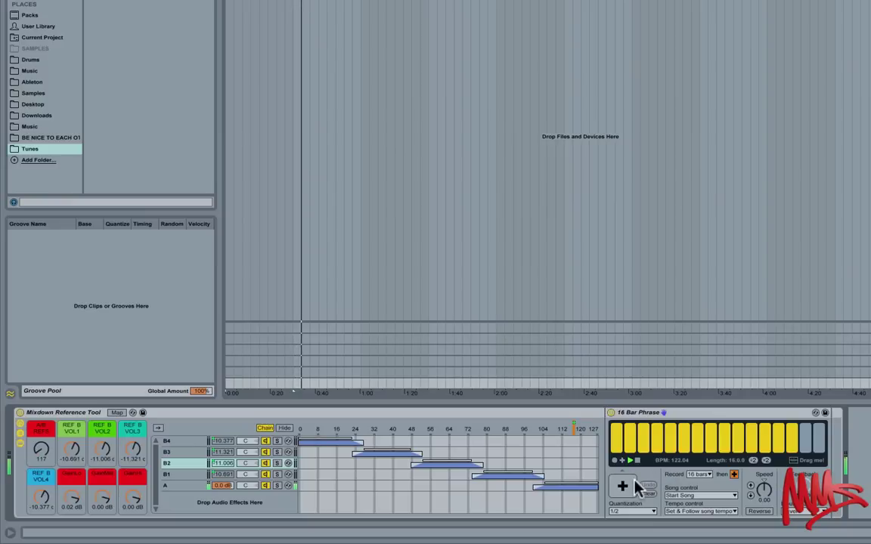
- Sweep the A/B REFS macro between chain A and reference B1, then select the 16 Bar Phrase looper
left_click(183, 476)
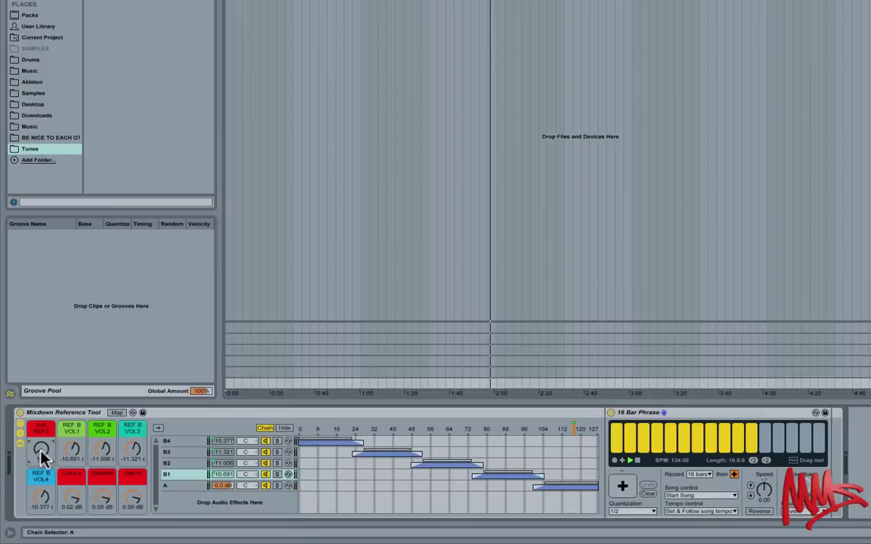
left_click_drag(42, 453, 41, 423)
left_click_drag(43, 457, 43, 489)
left_click(679, 412)
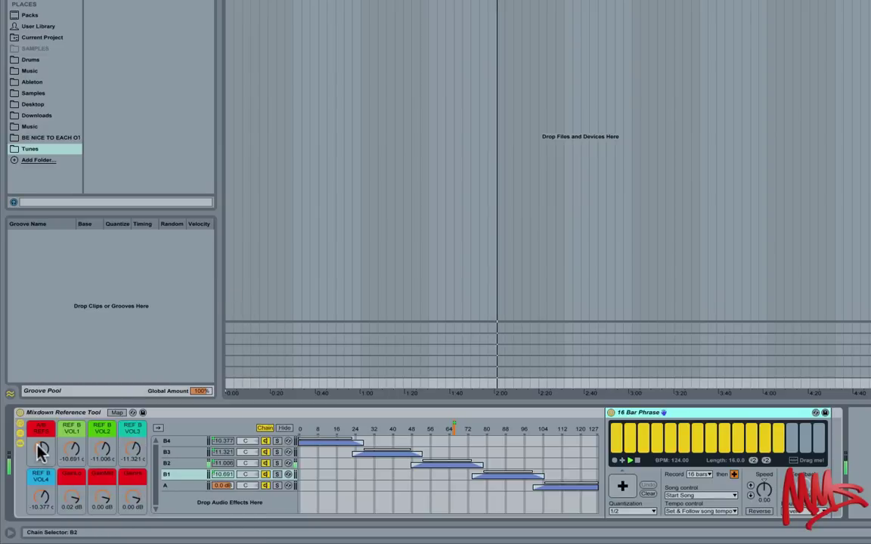
- Move the Mixdown Reference Tool's A/B REFS macro to 115
left_click_drag(42, 450, 41, 408)
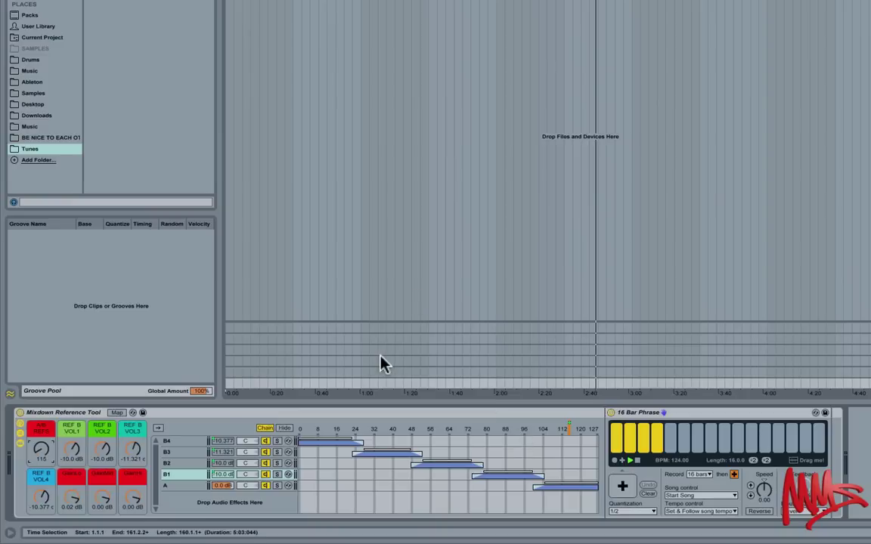
- Reselect the Master track and raise the A/B REFS macro to 127 for chain A
left_click(726, 376)
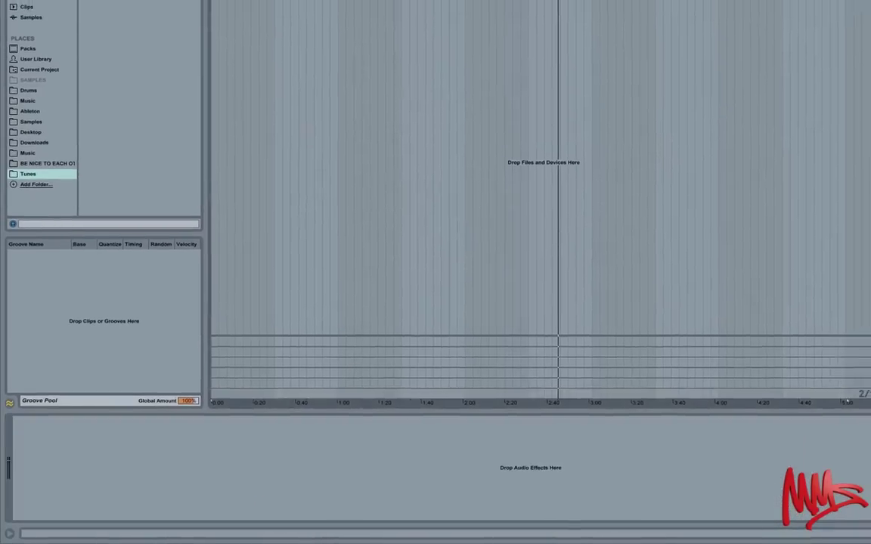
left_click(802, 412)
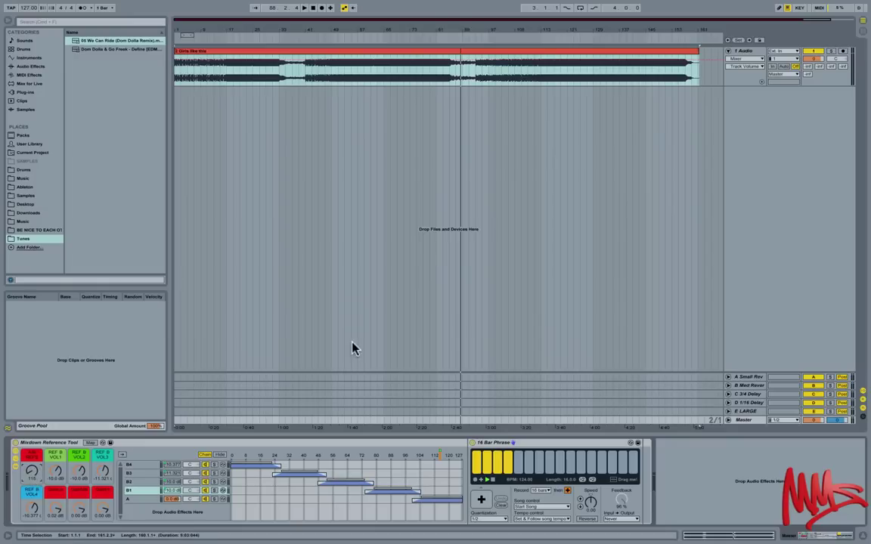
left_click_drag(31, 472, 31, 454)
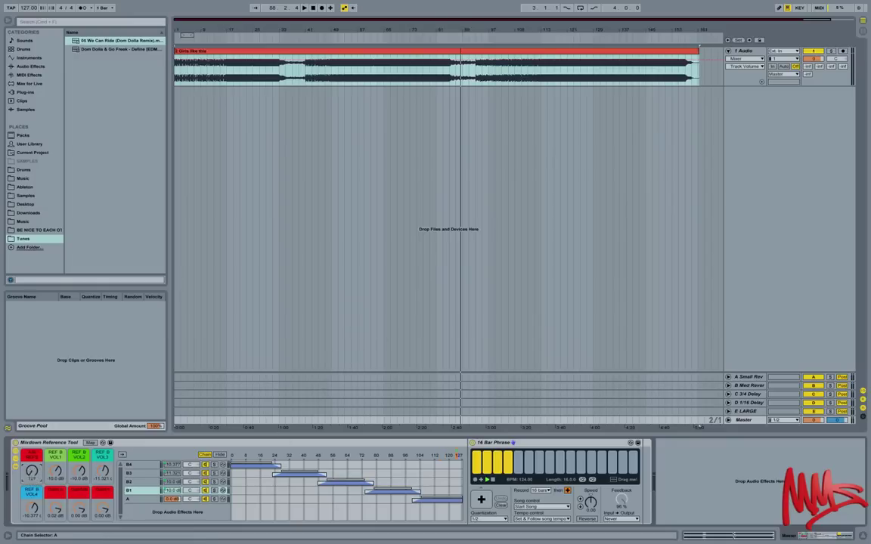